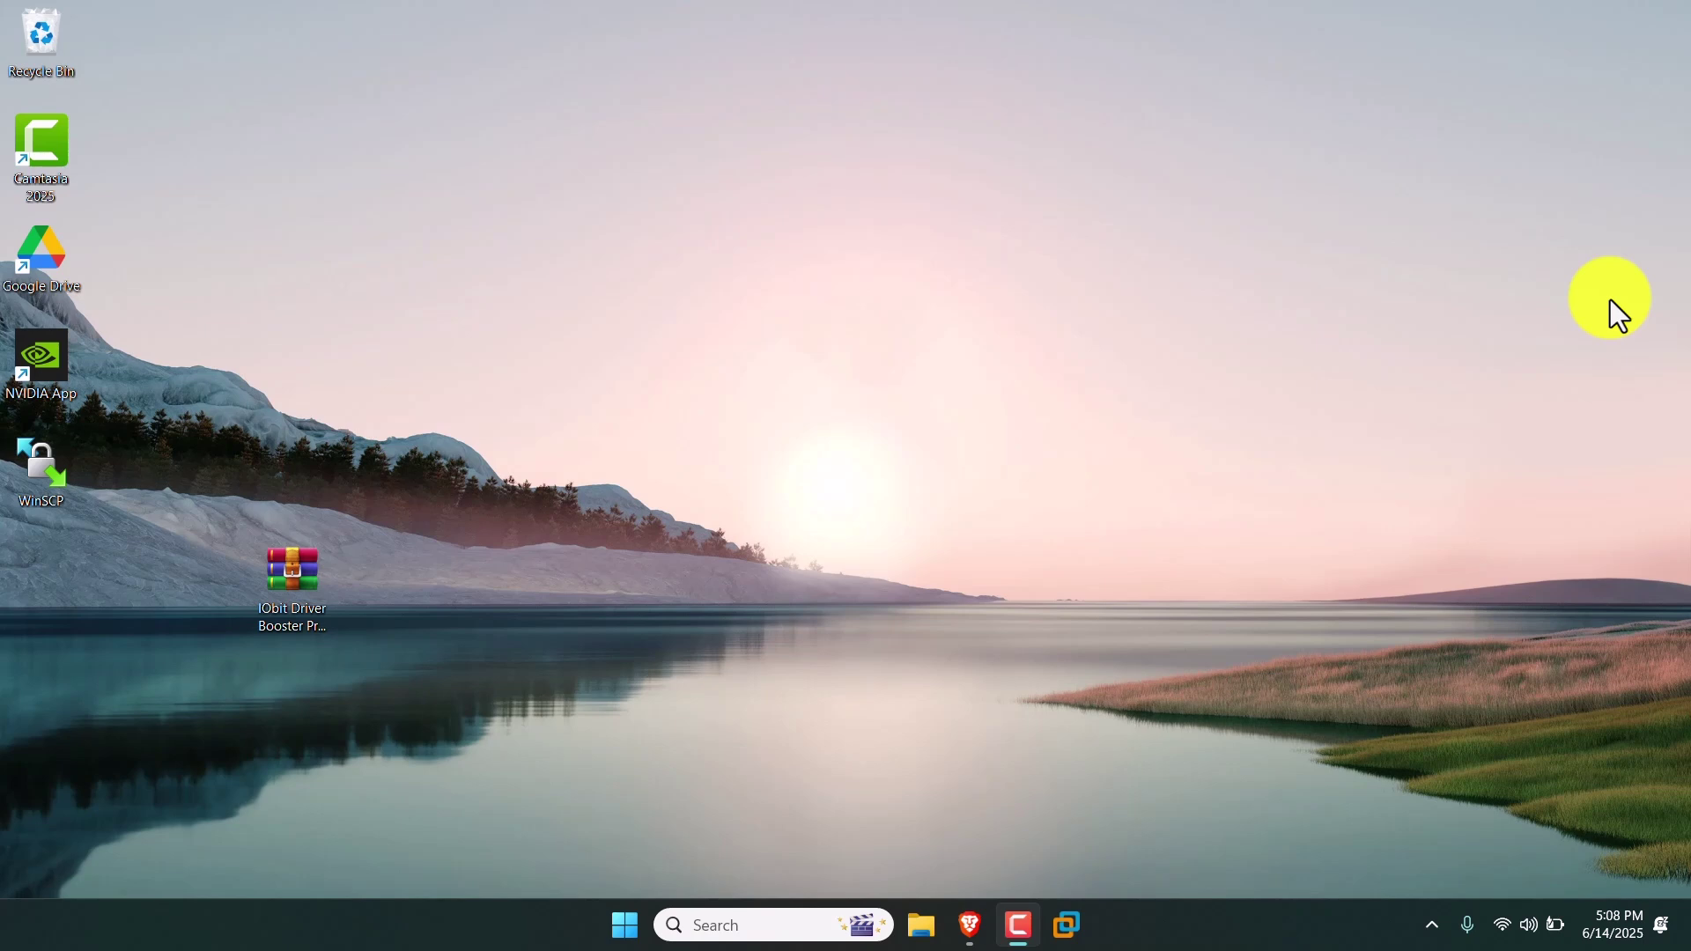
- Extract the IObit Driver Booster Pro archive with WinRAR to the suggested folder, entering the archive password
right_click(295, 568)
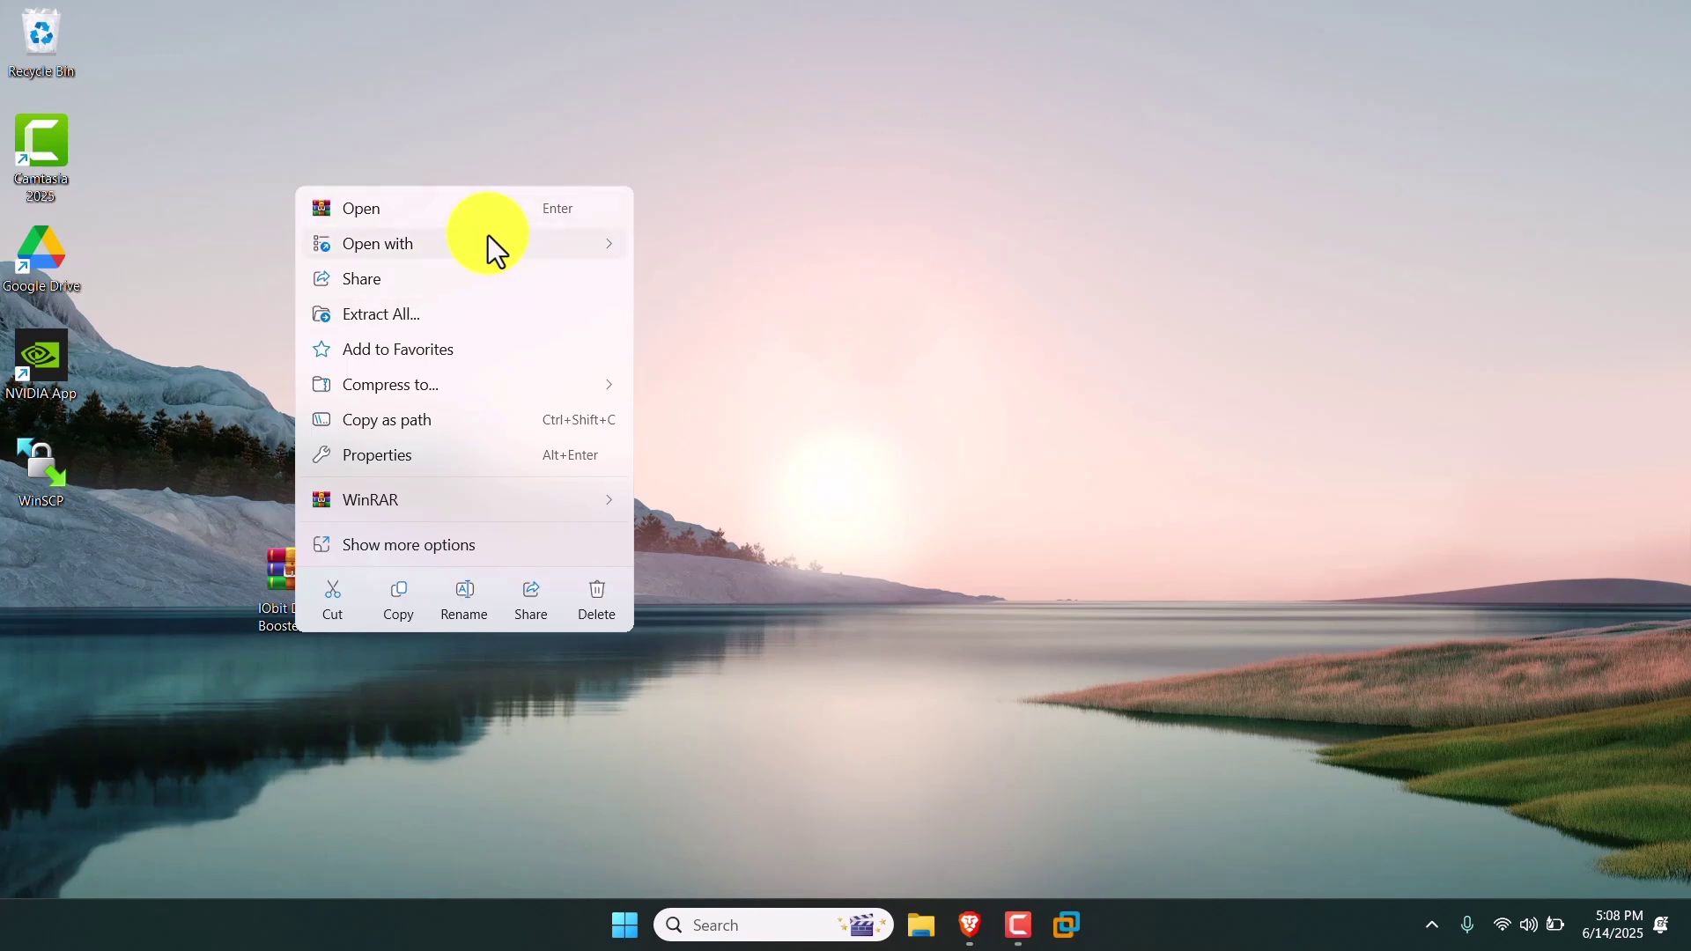
mouse_move(555, 507)
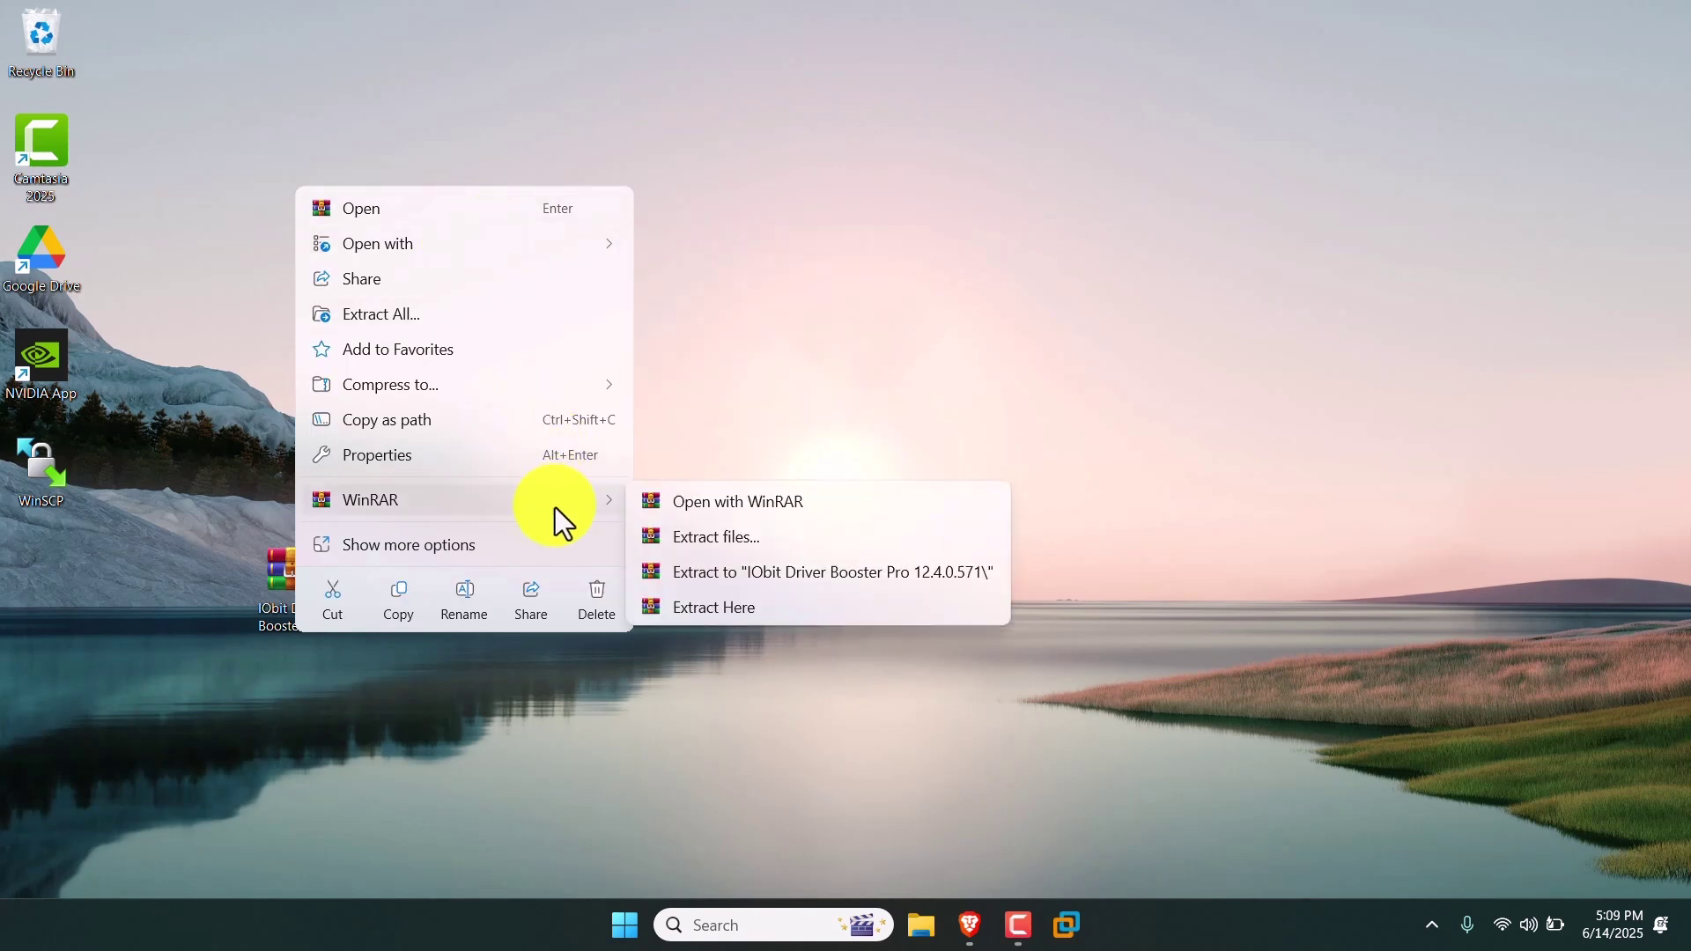
click(743, 529)
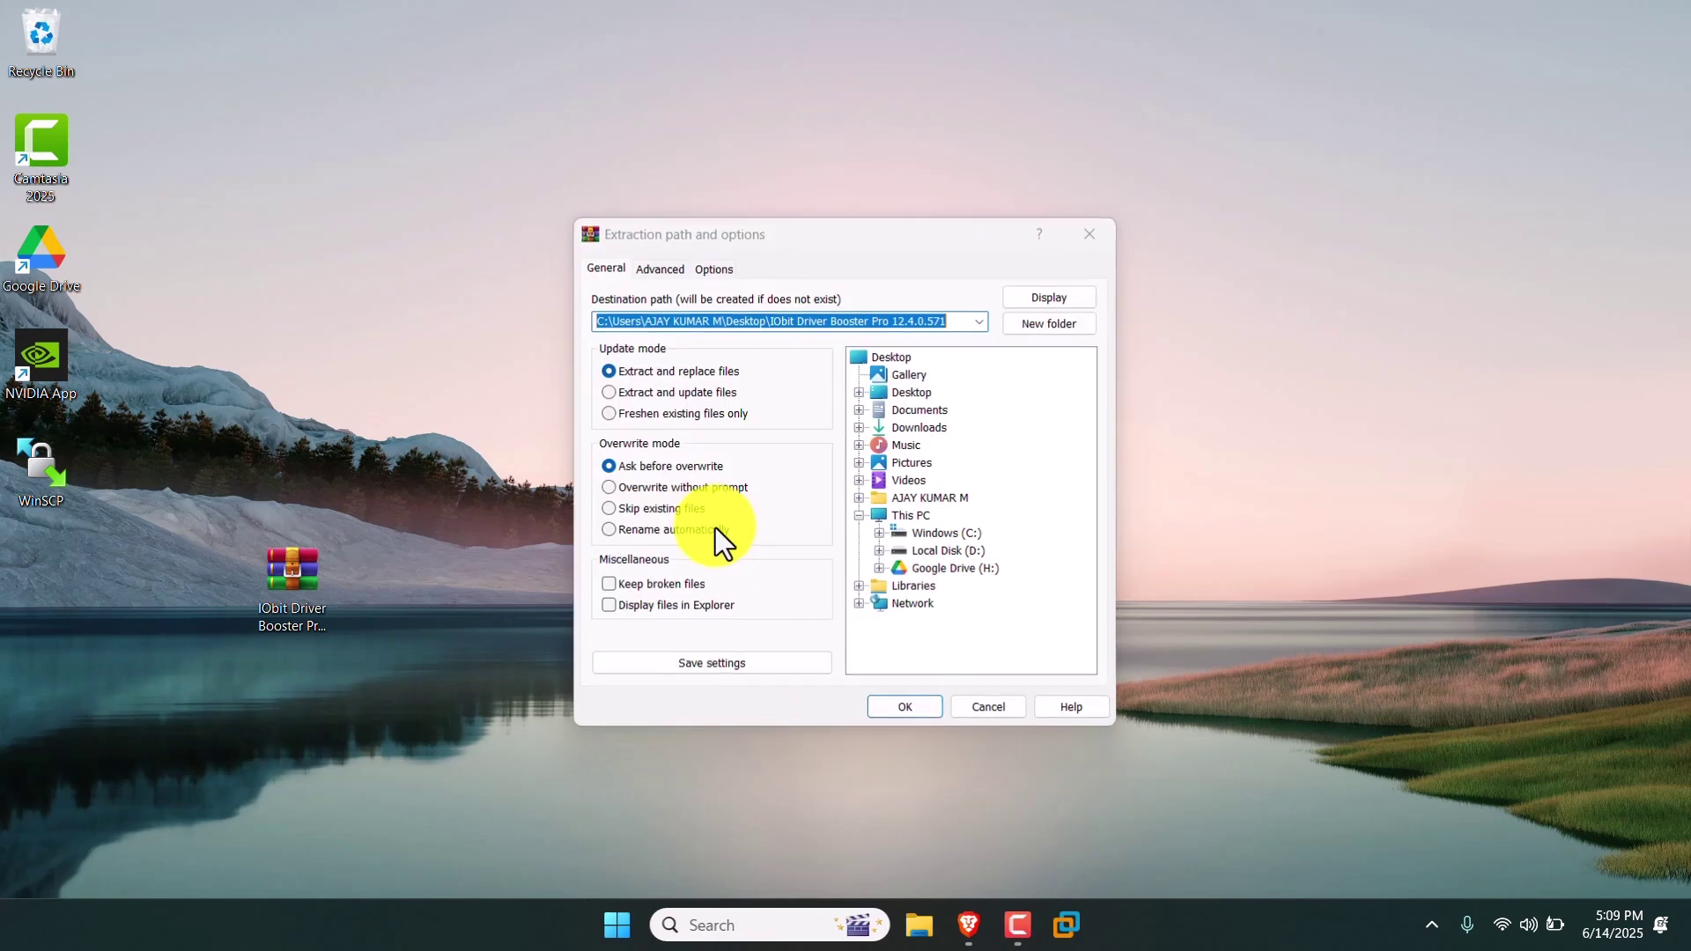
click(881, 715)
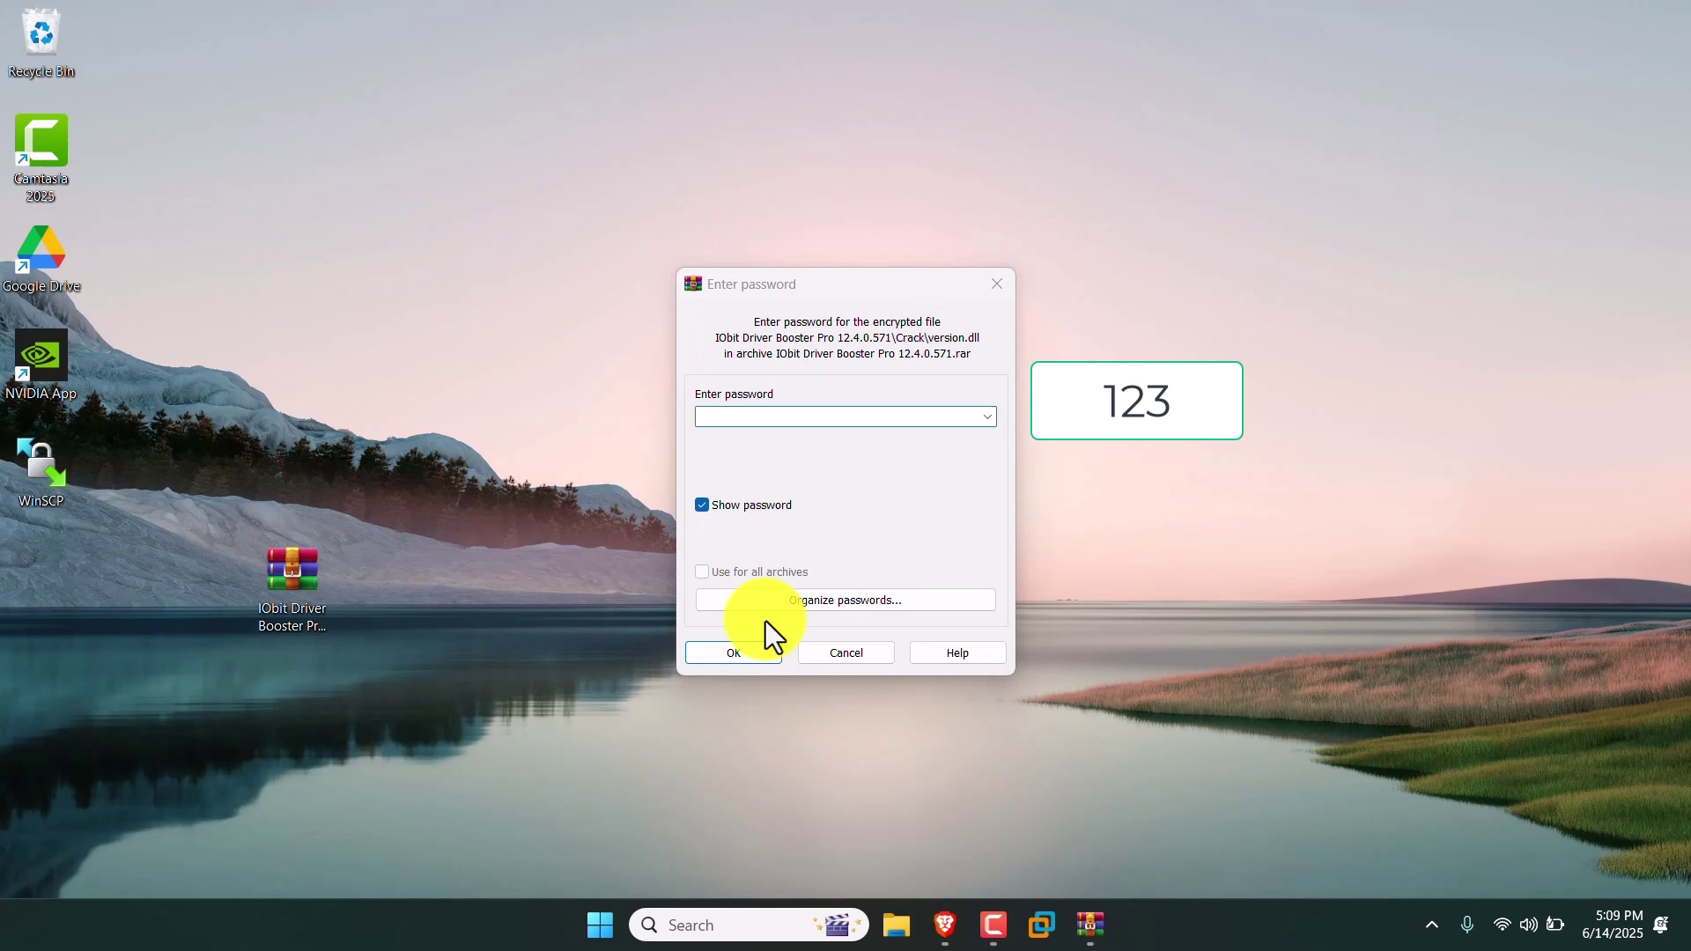
click(789, 411)
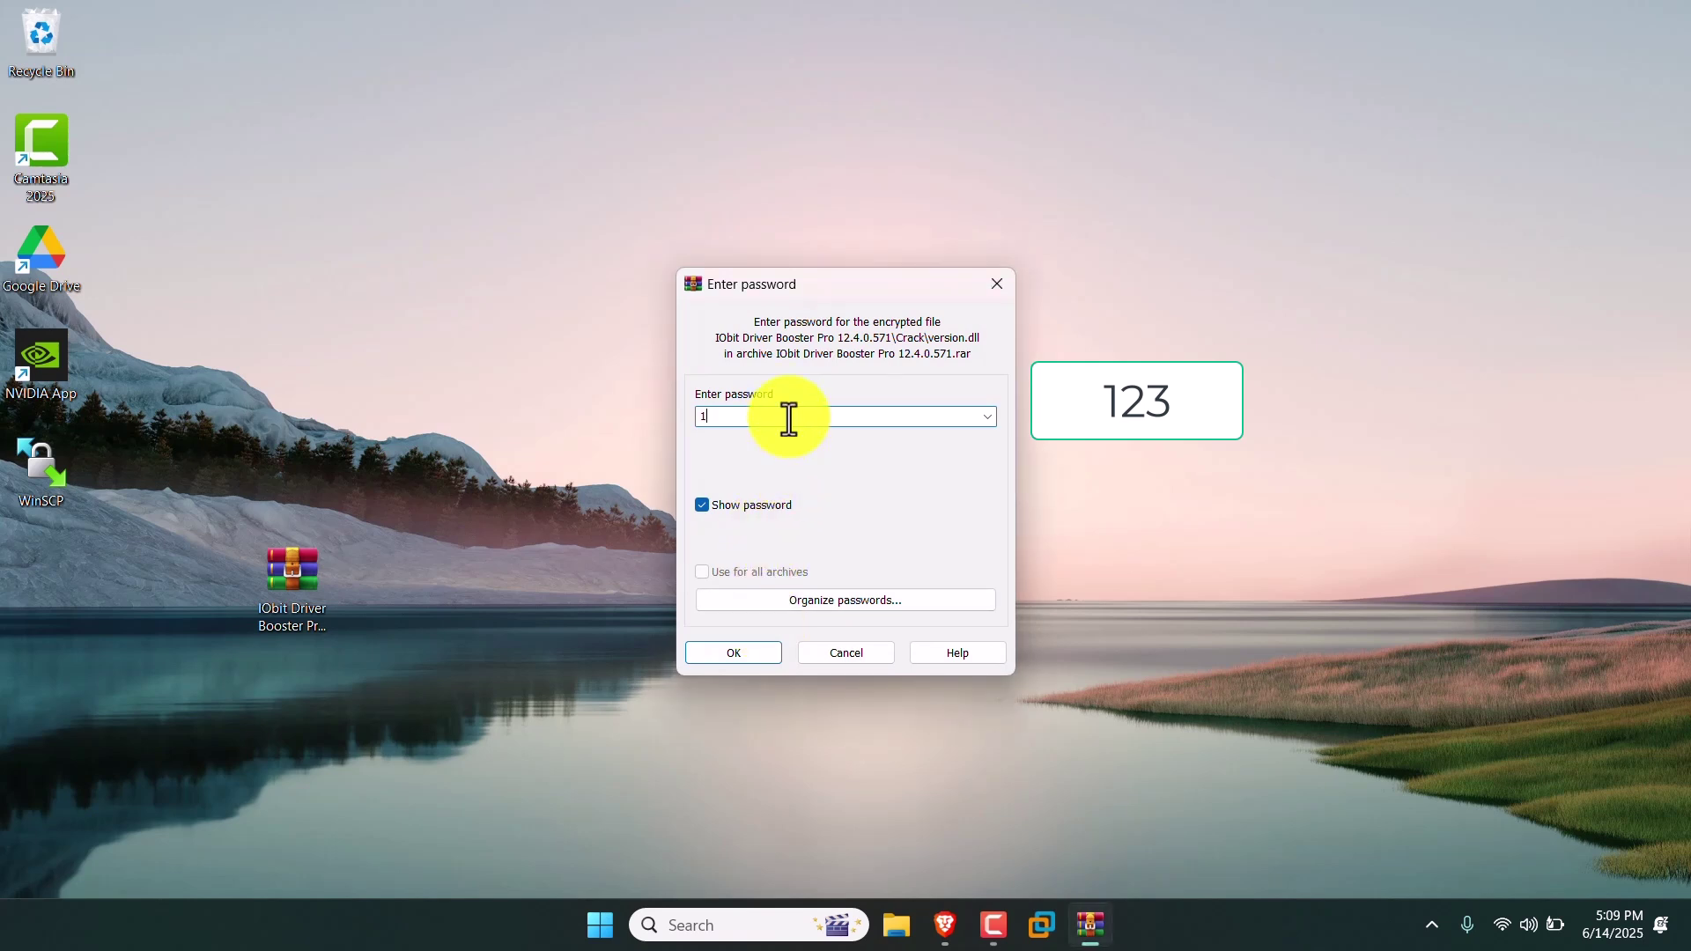
key(Return)
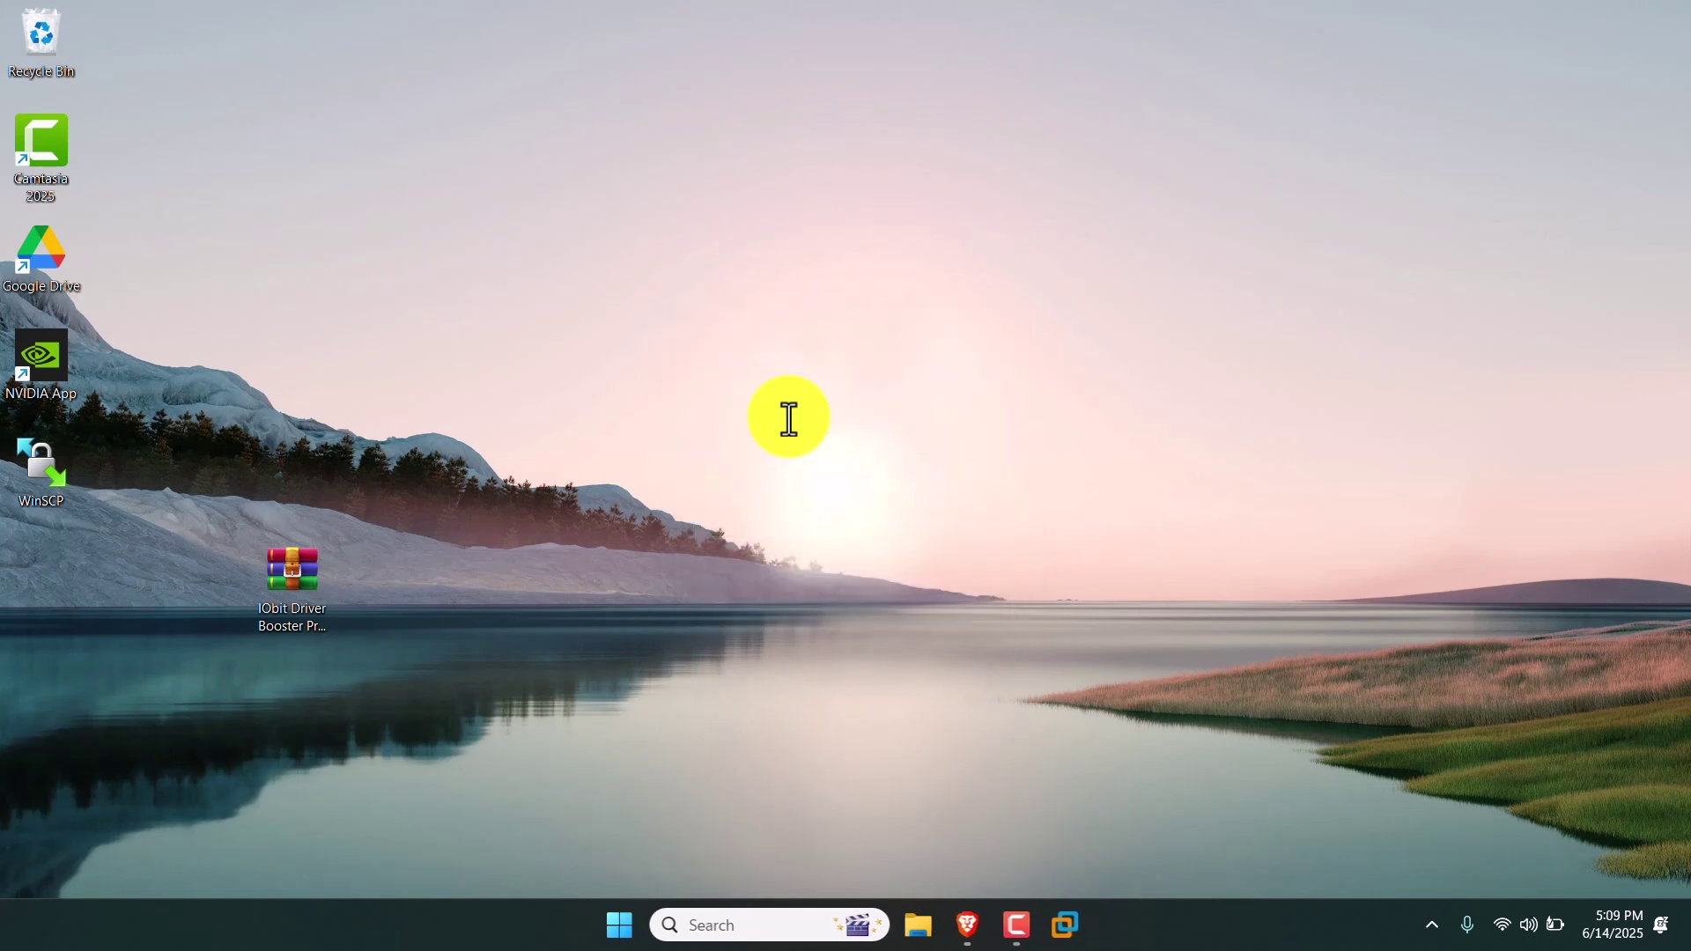
- Move the extracted folder beside the archive and search the Start menu for 'windows def'
drag(5, 556, 506, 572)
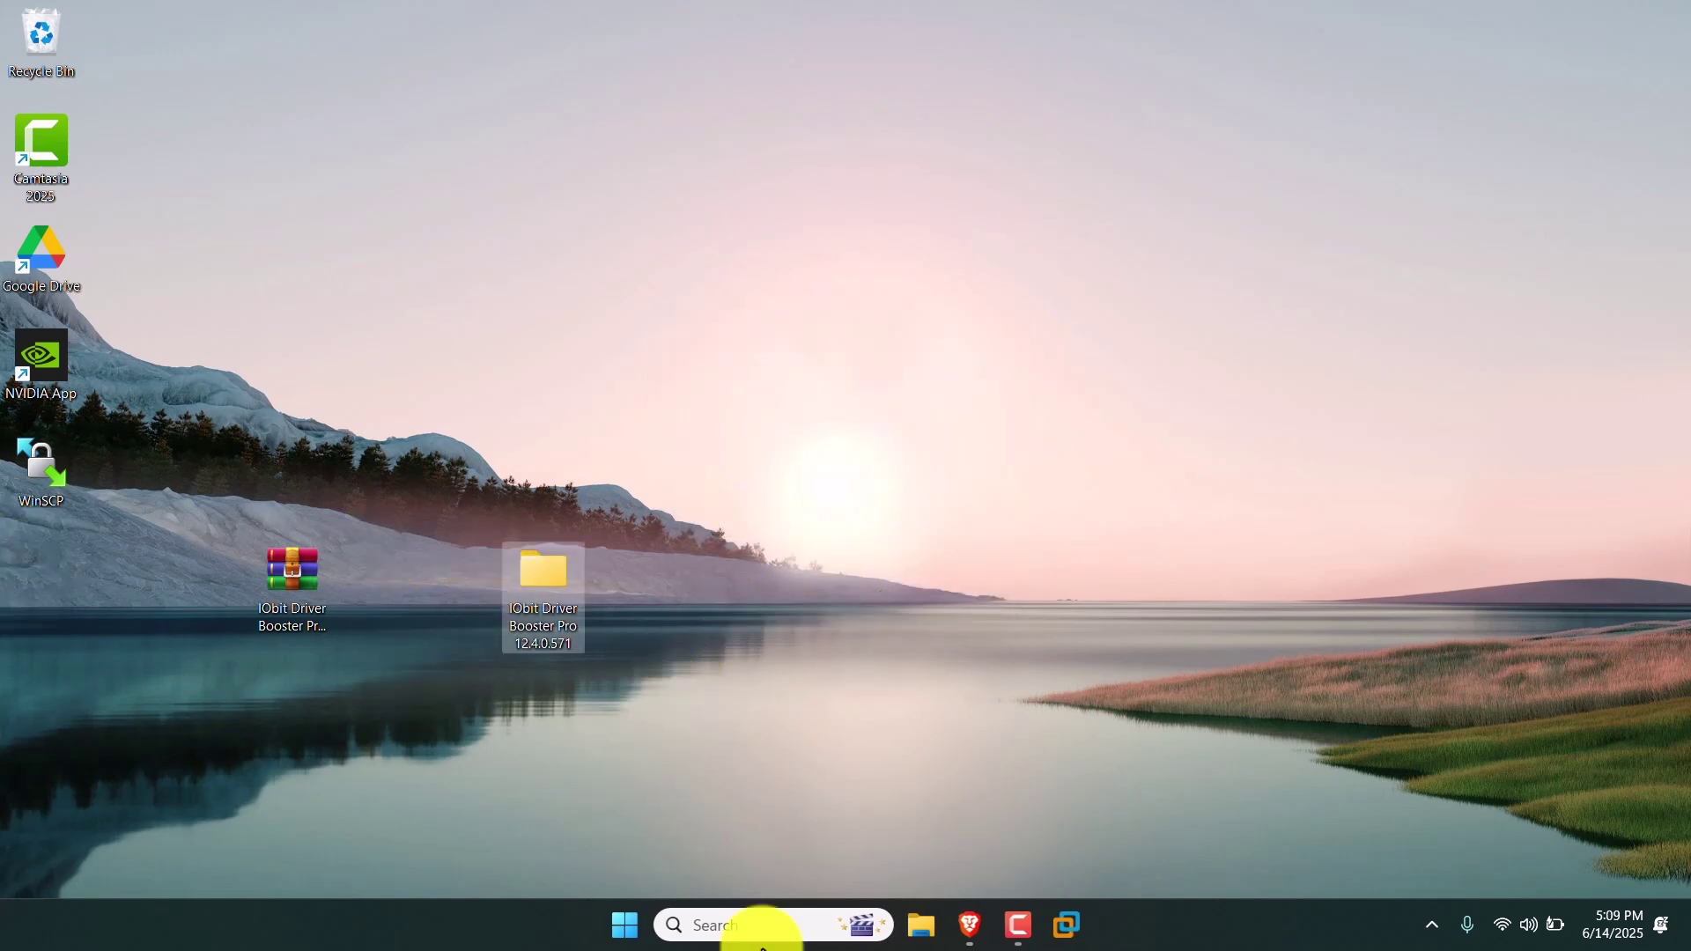
click(643, 929)
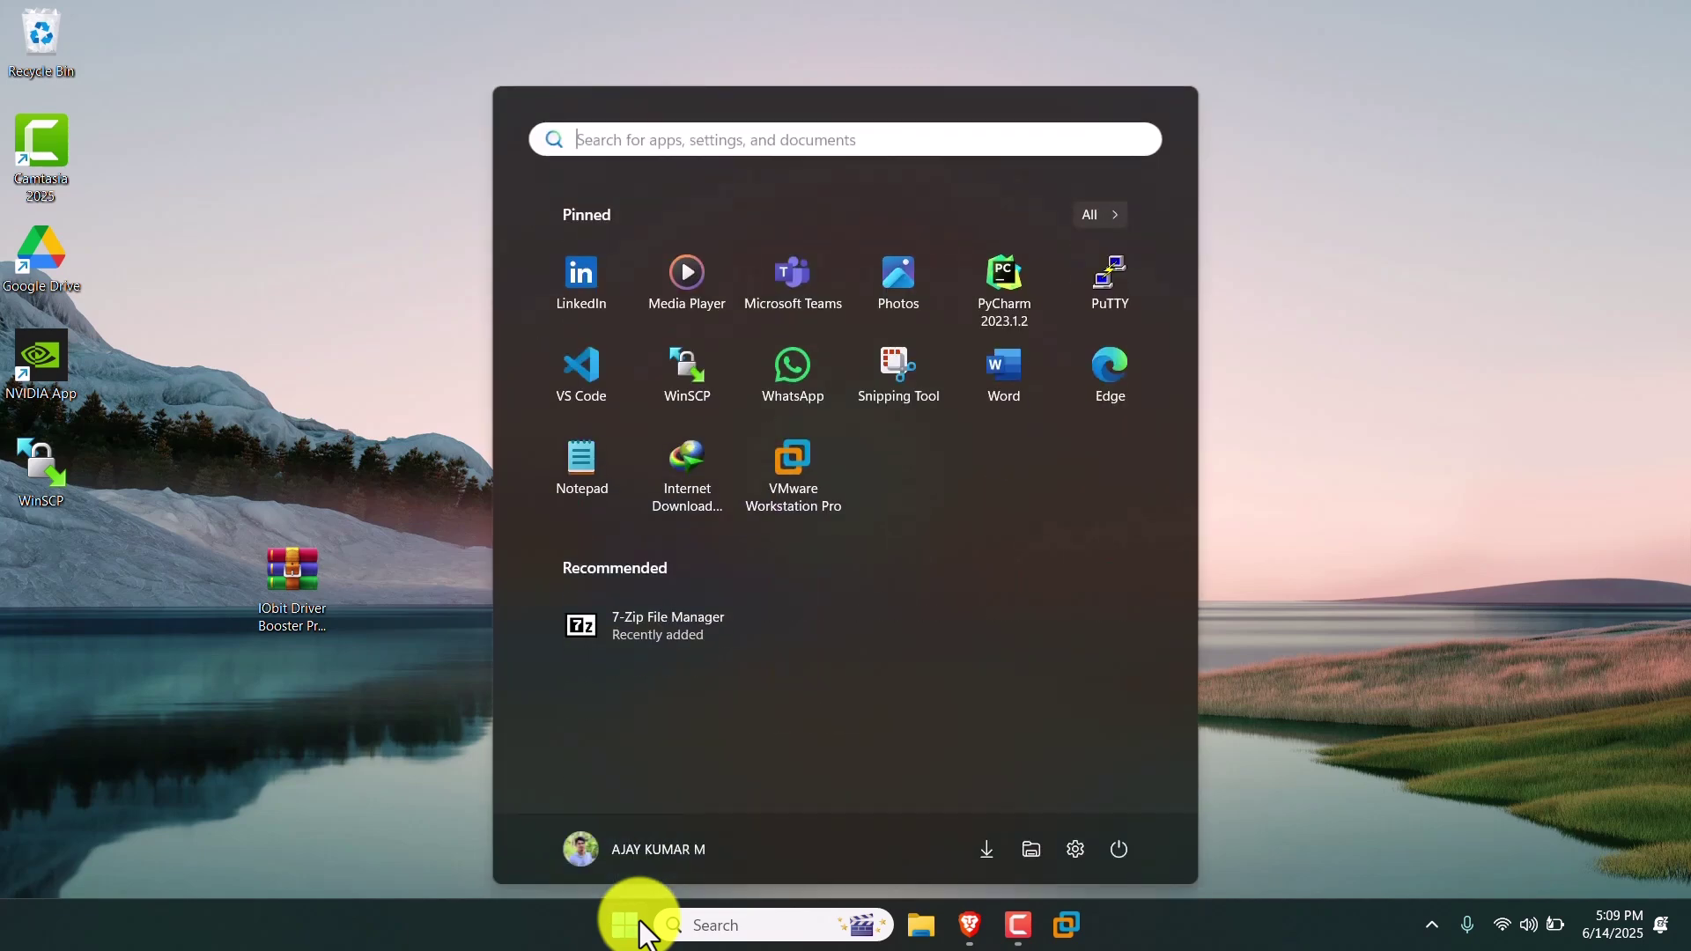
click(685, 926)
text(w)
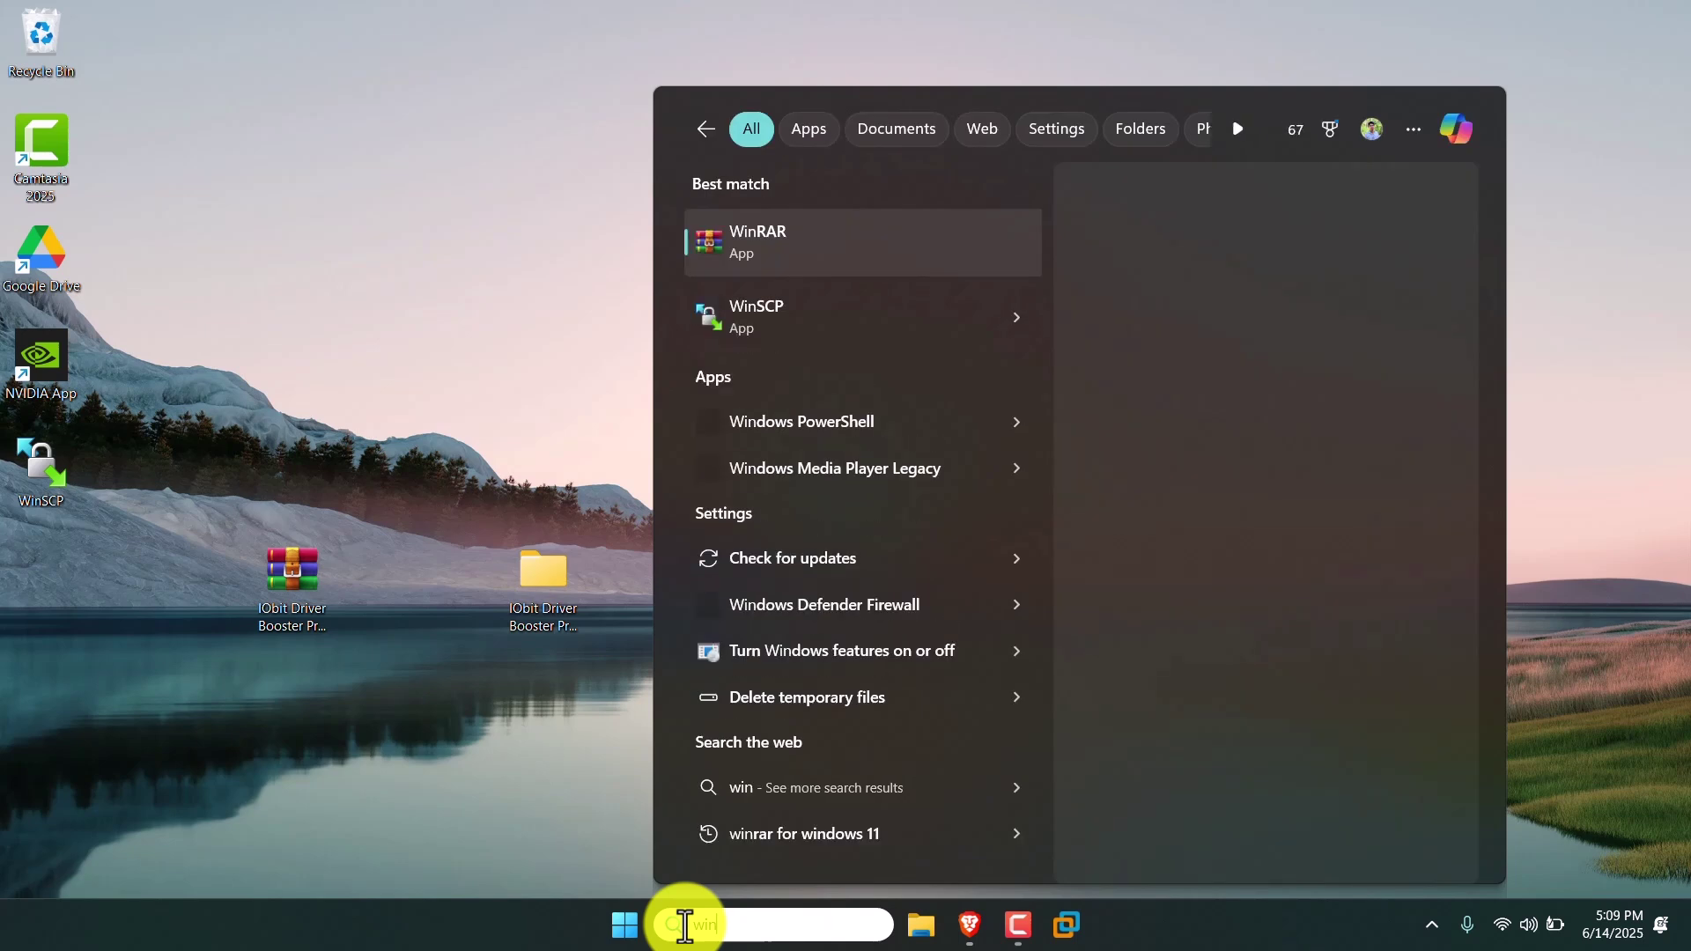
text(ind)
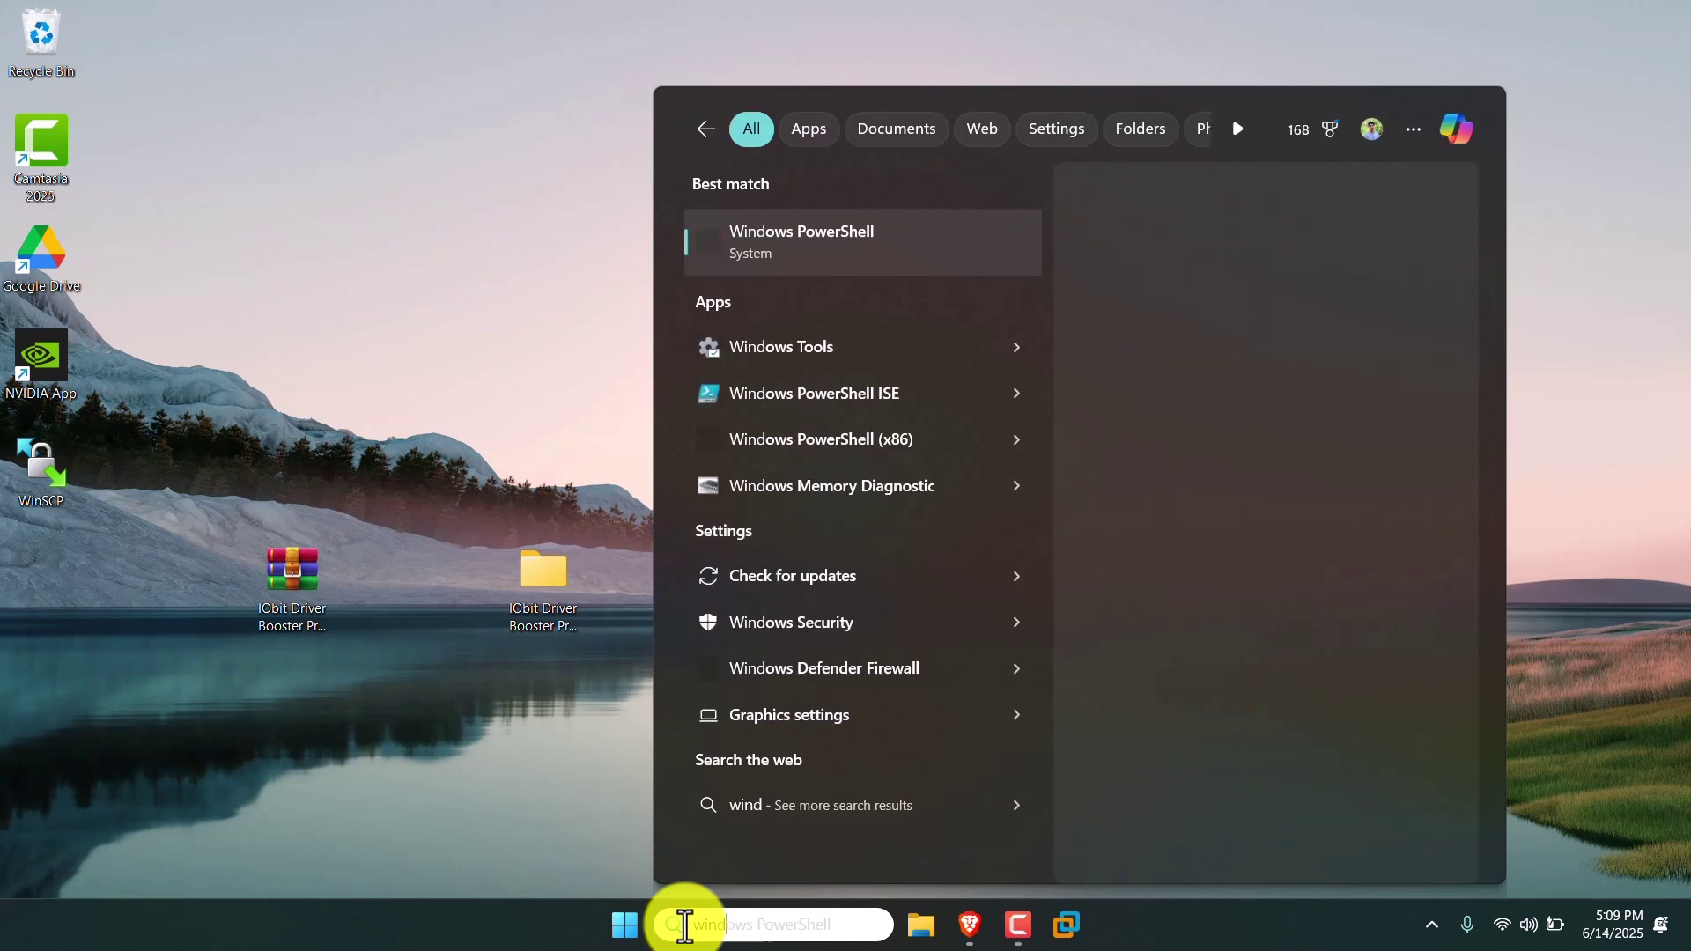
text(ows)
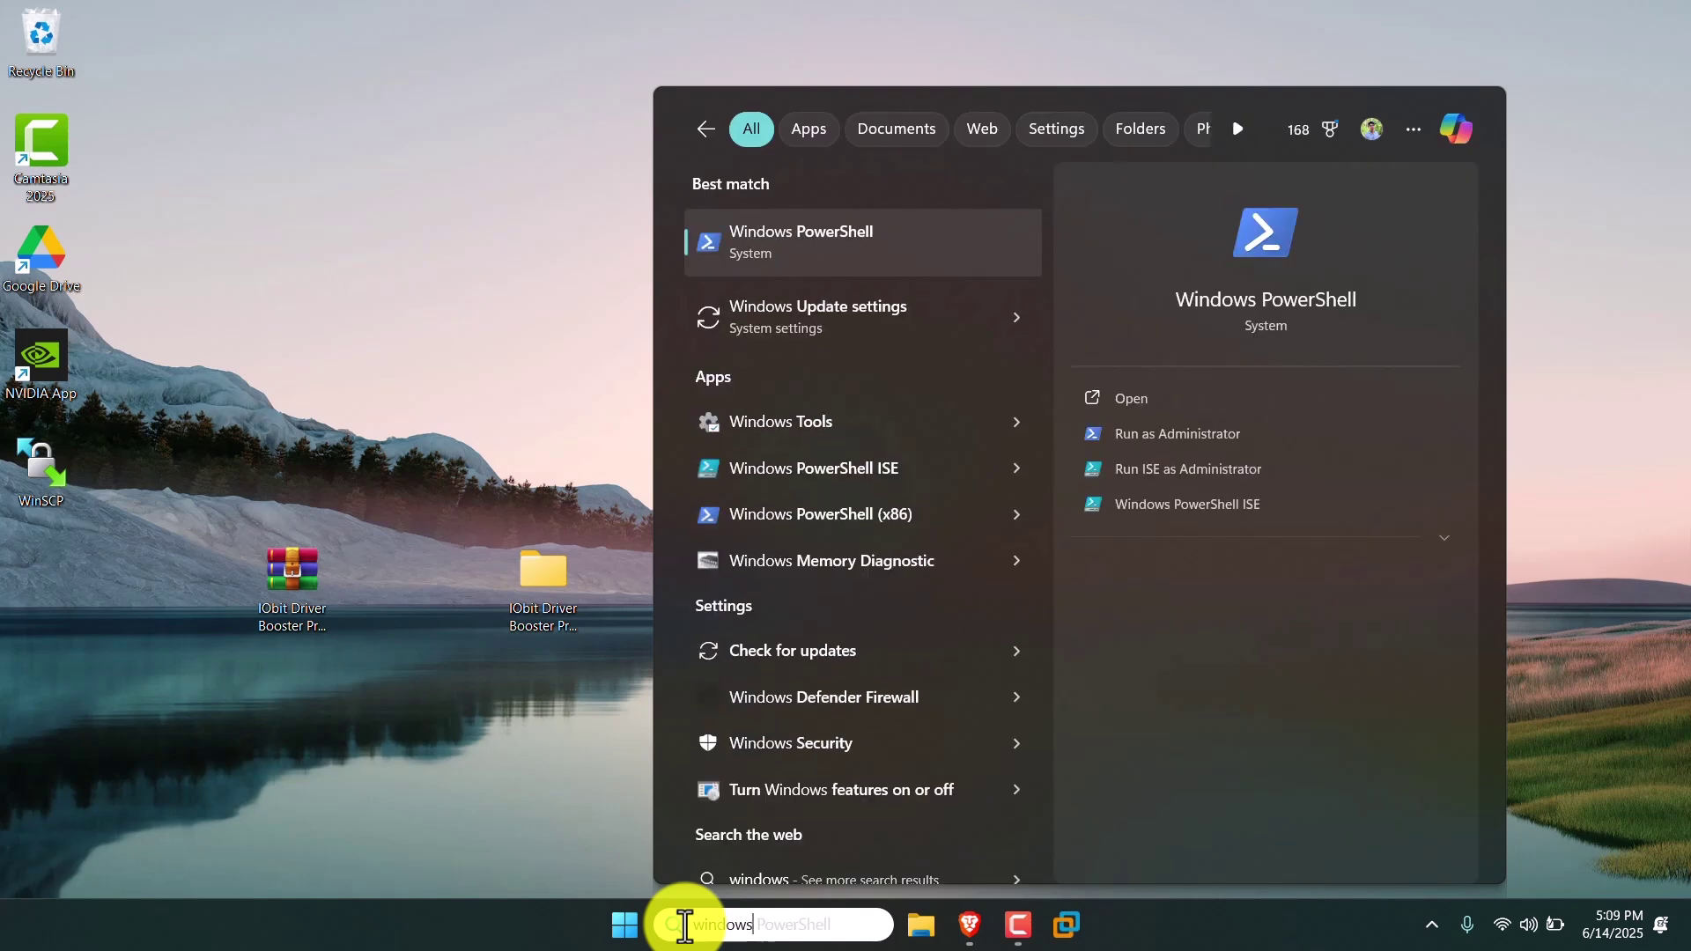
text( def)
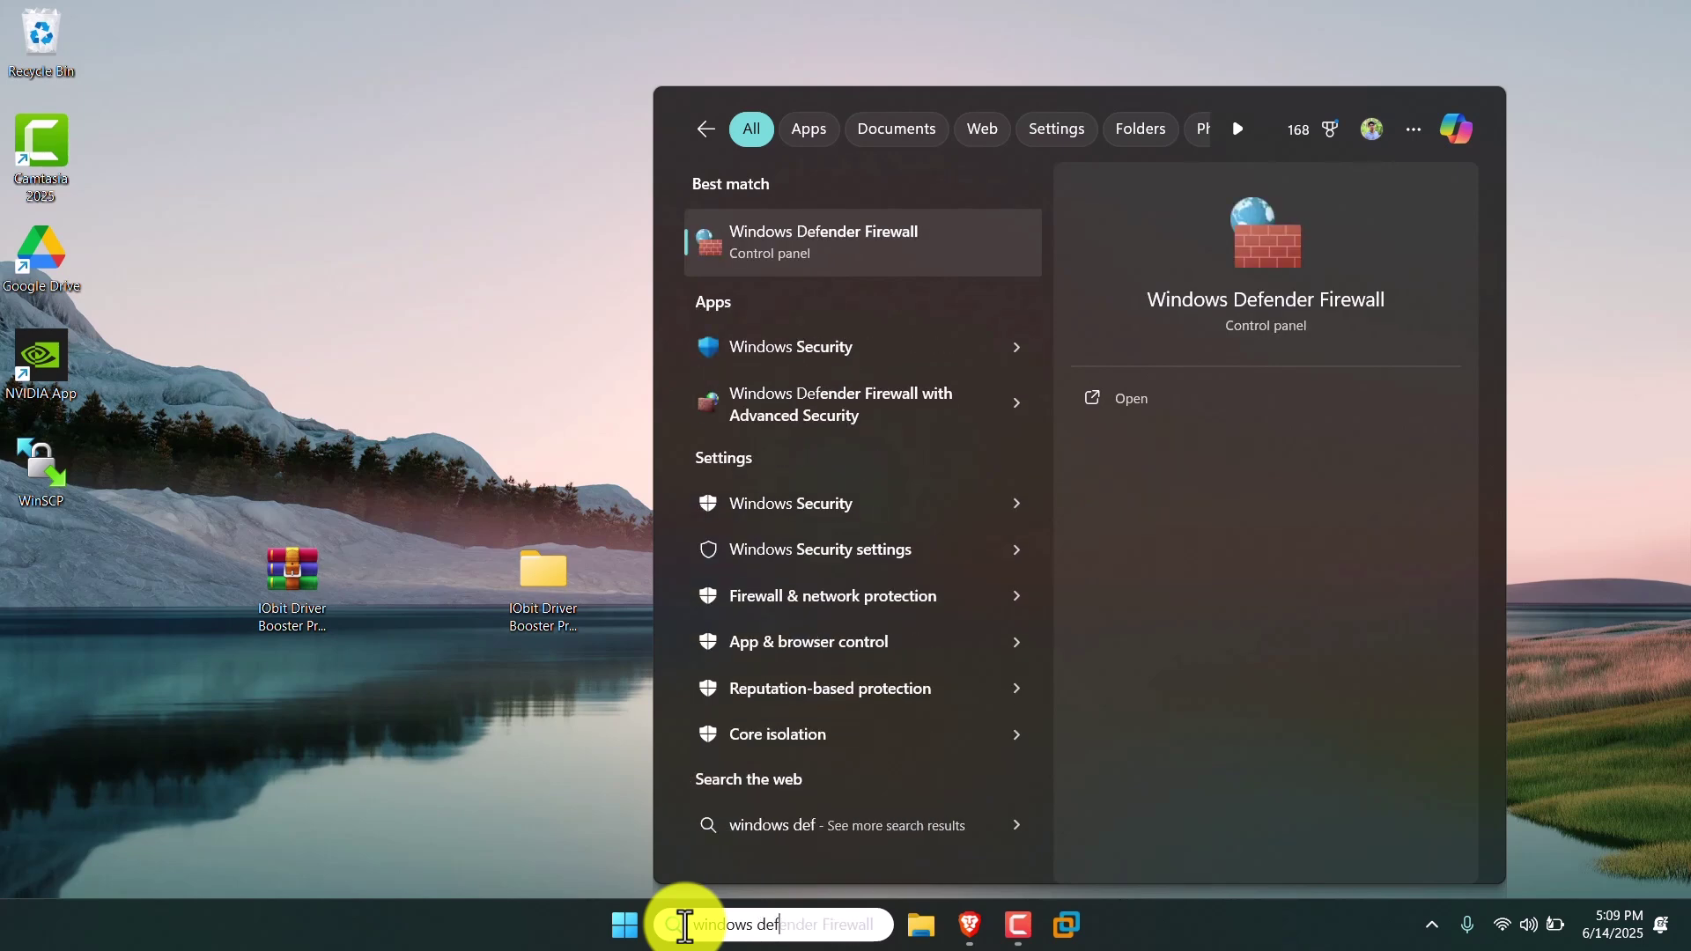
- Open Windows Security's Virus & threat protection settings page
click(898, 340)
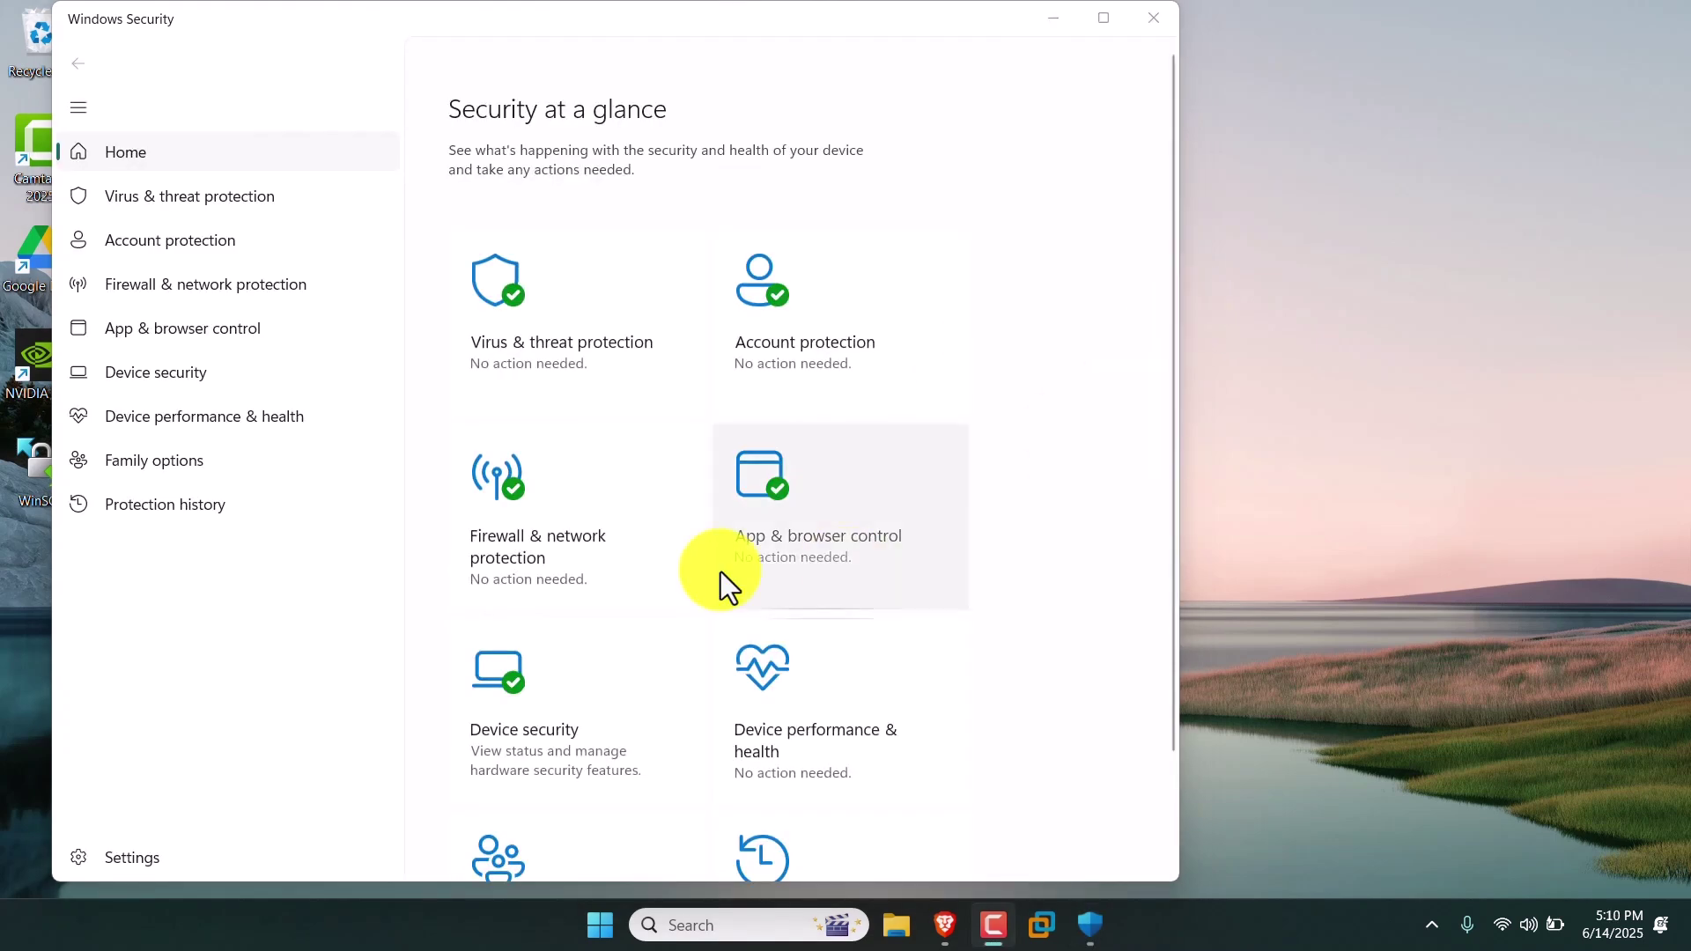
click(564, 356)
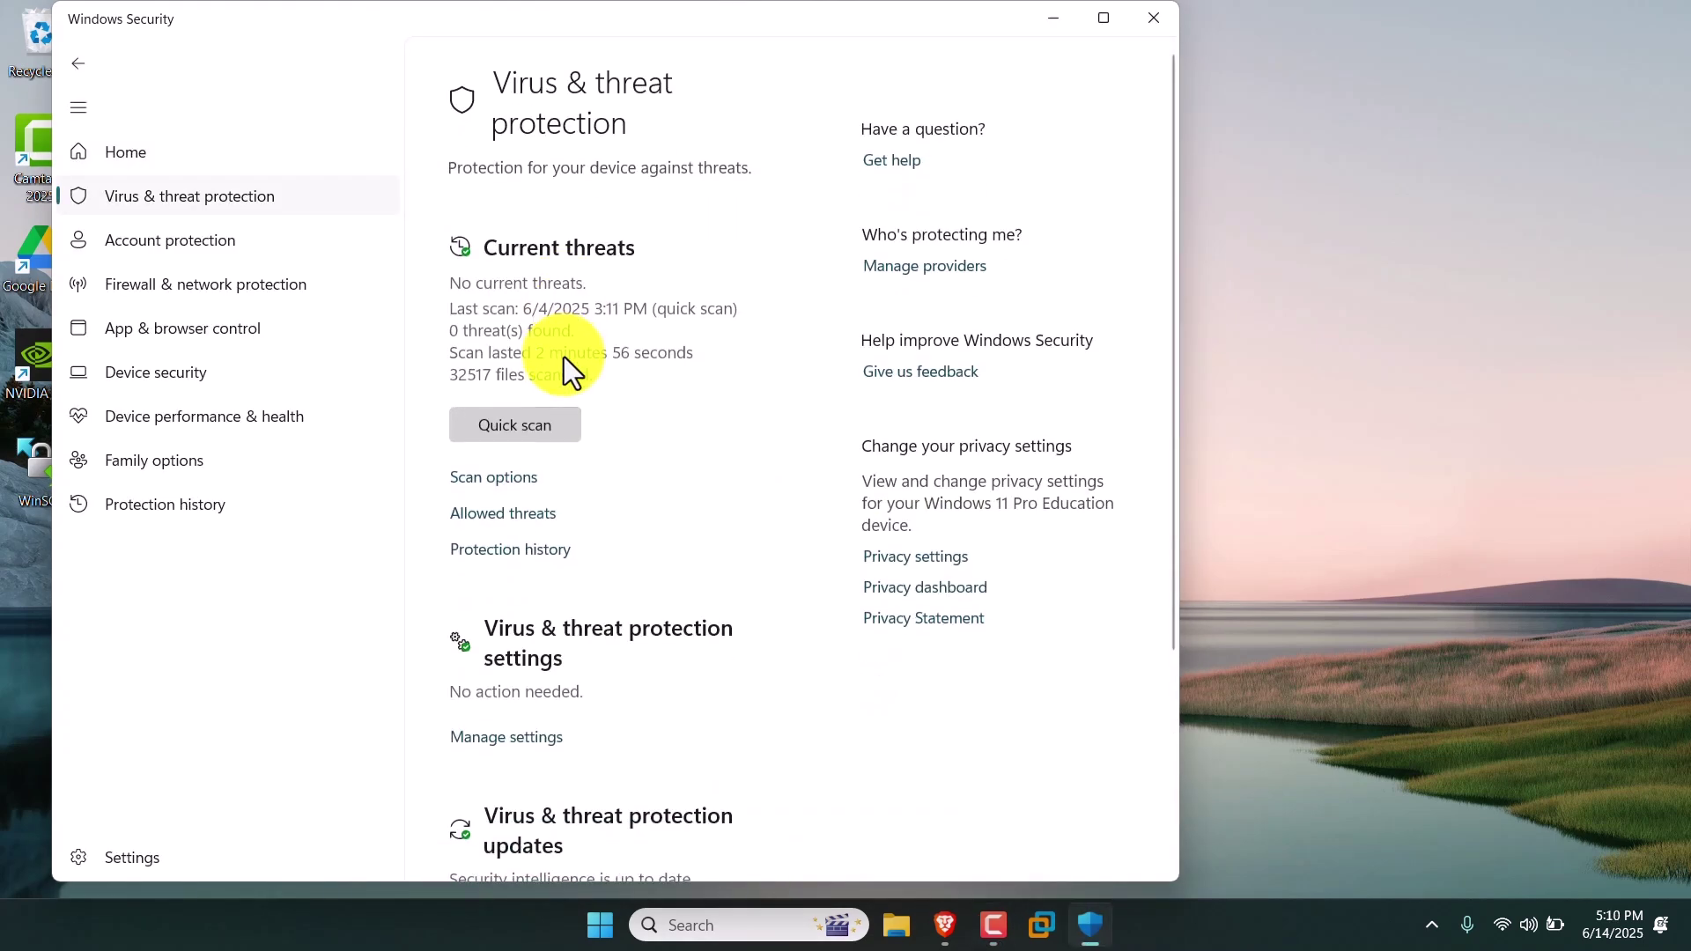
scroll(570, 435, down, 3)
click(539, 529)
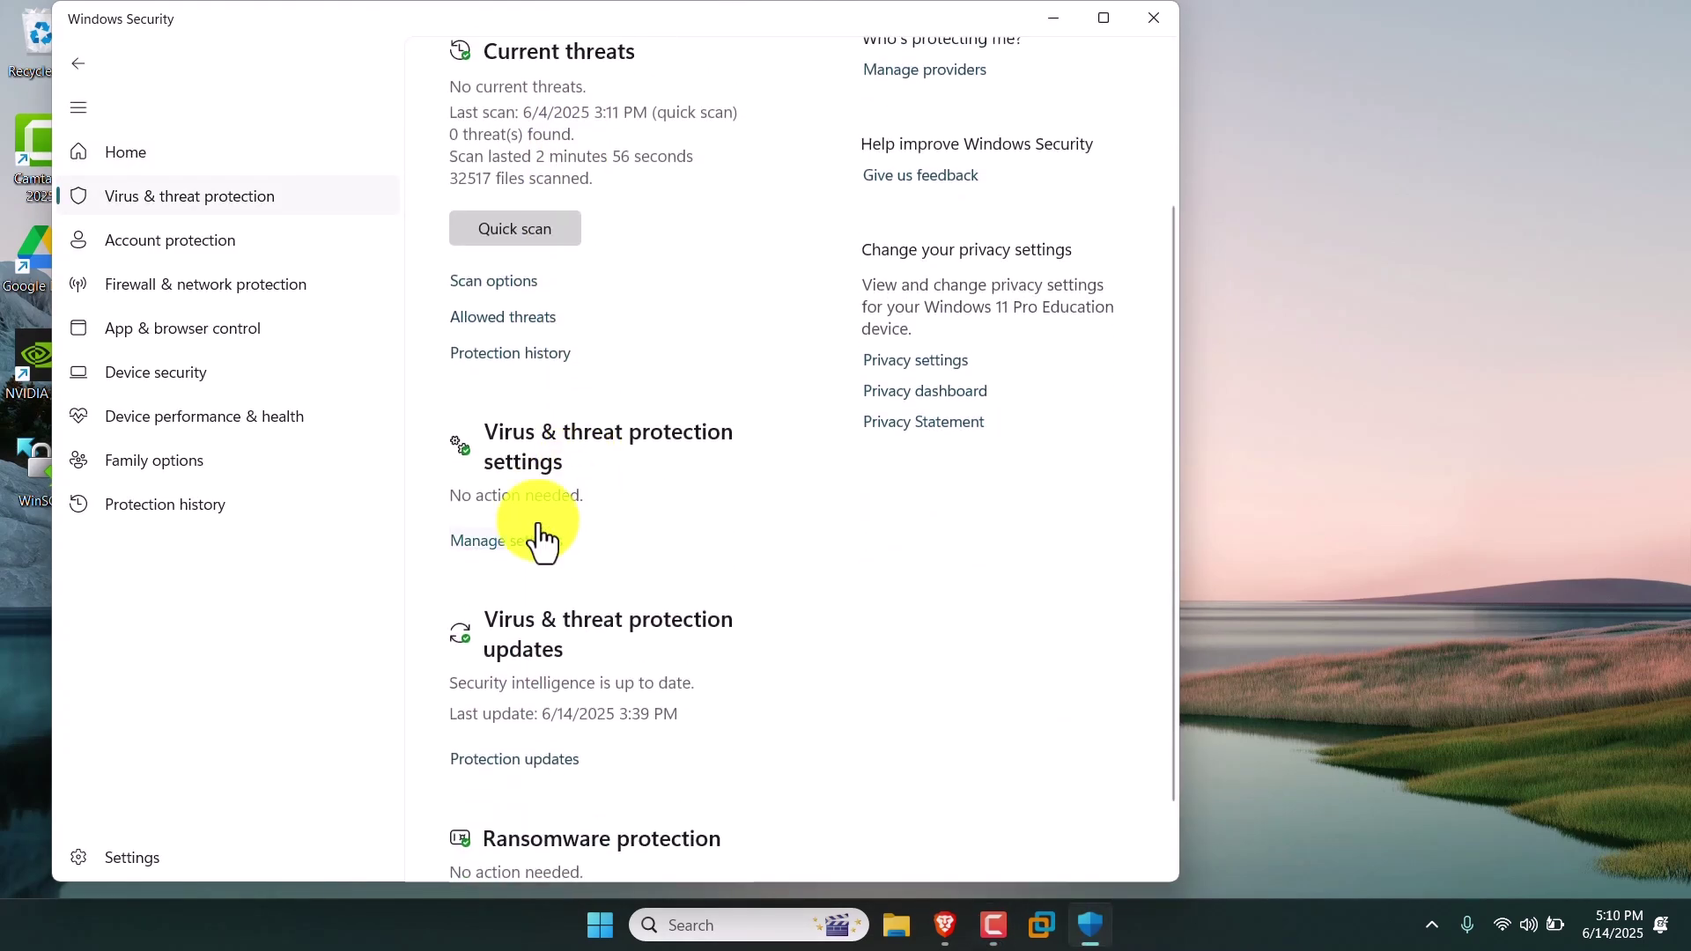
- Turn off Tamper, sample submission, cloud-delivered, Dev Drive and real-time protection, then minimise the window
scroll(517, 476, down, 10)
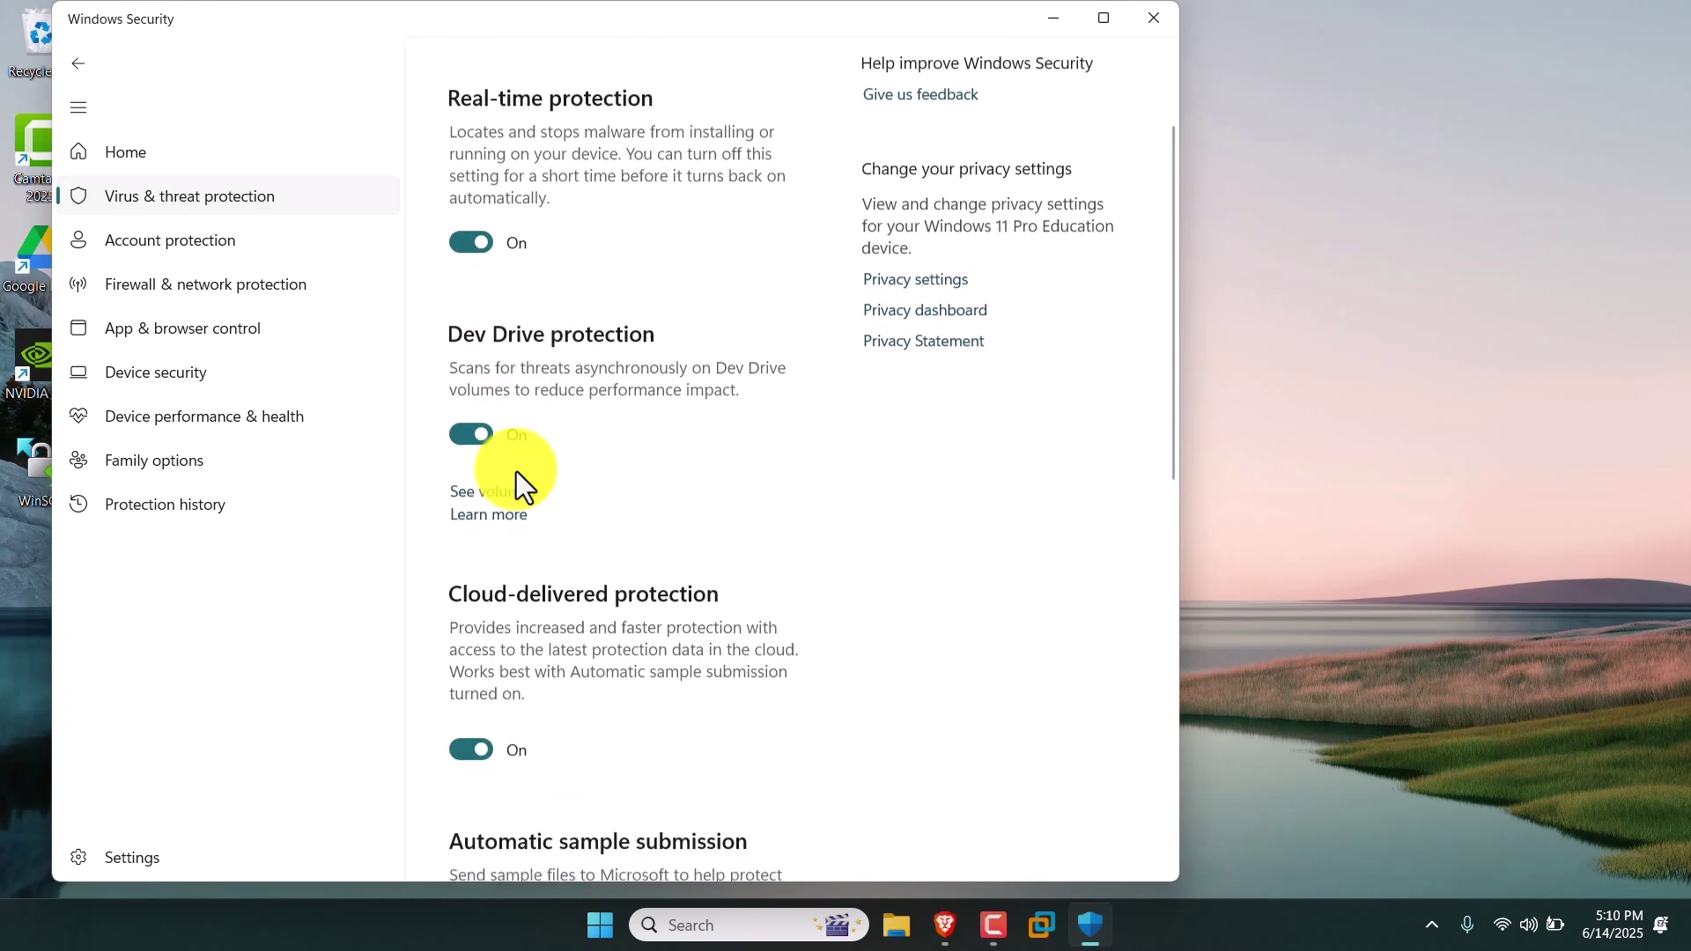
scroll(516, 480, down, 3)
click(496, 353)
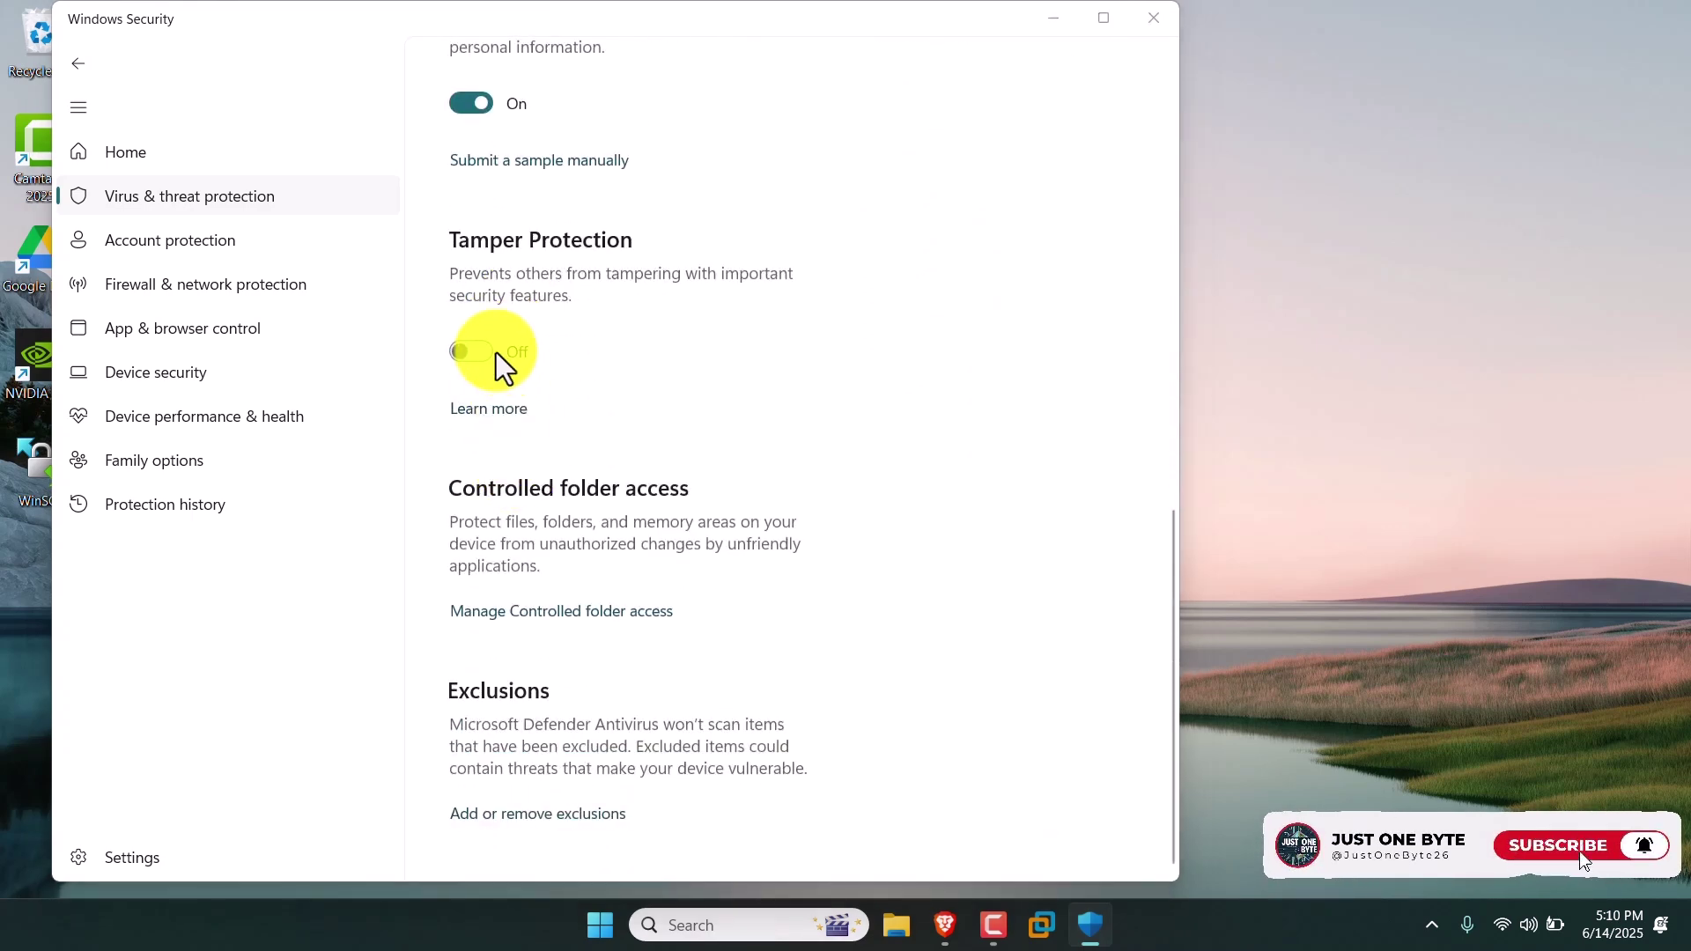
scroll(602, 550, up, 4)
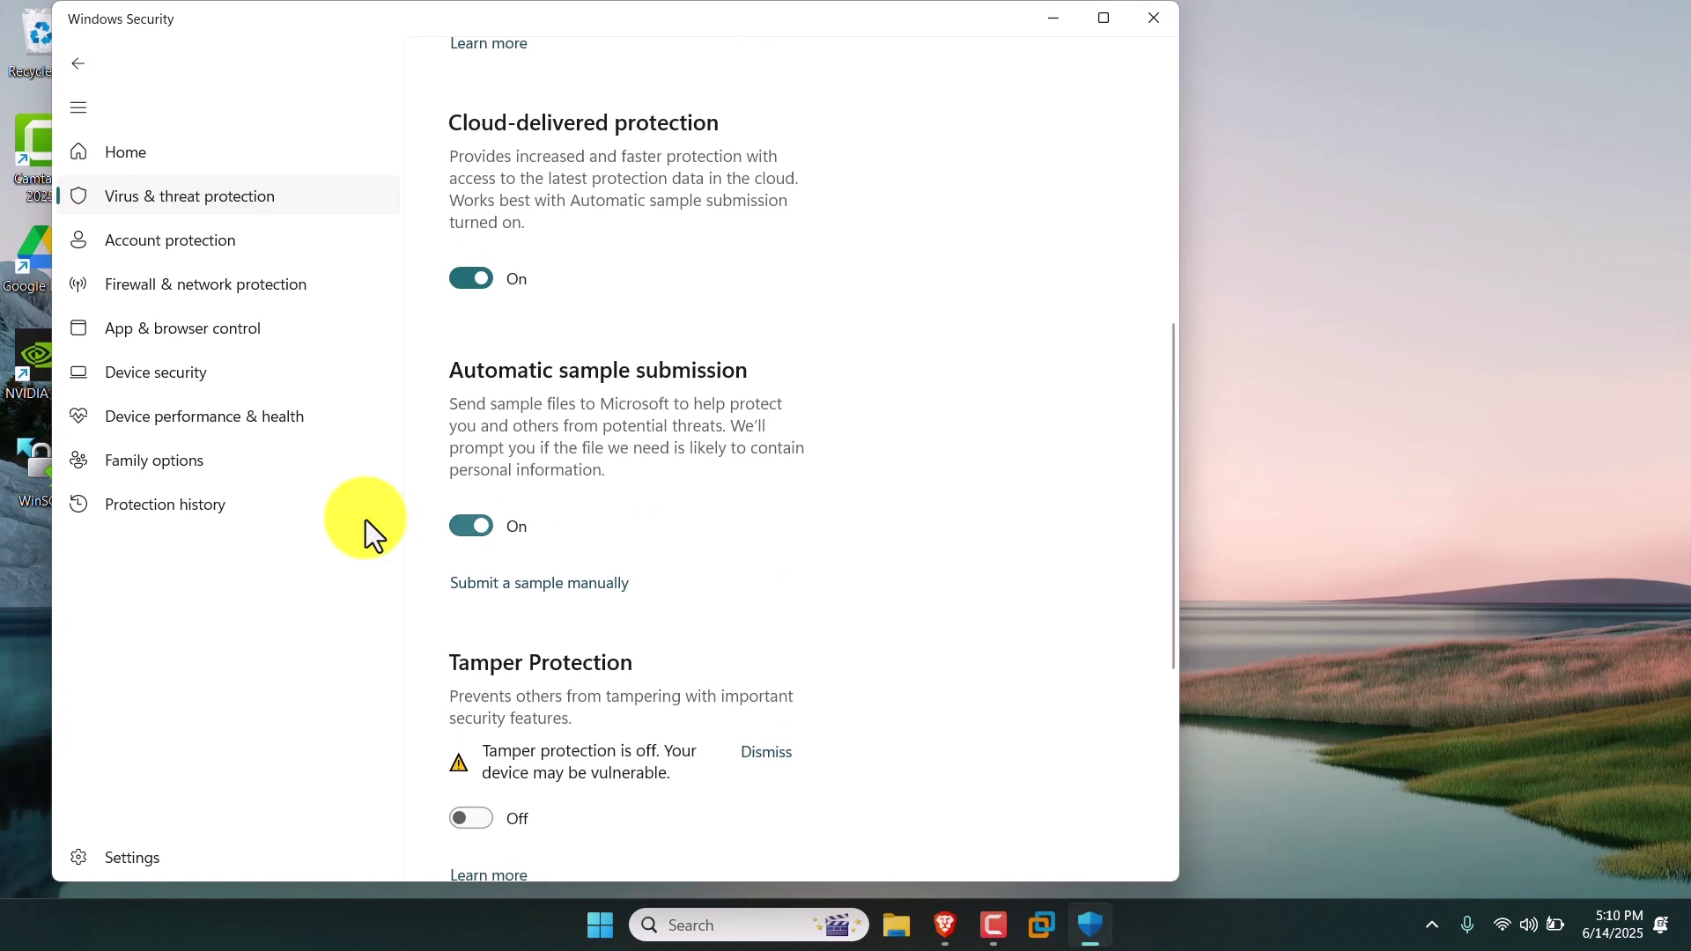
click(472, 525)
scroll(475, 528, up, 5)
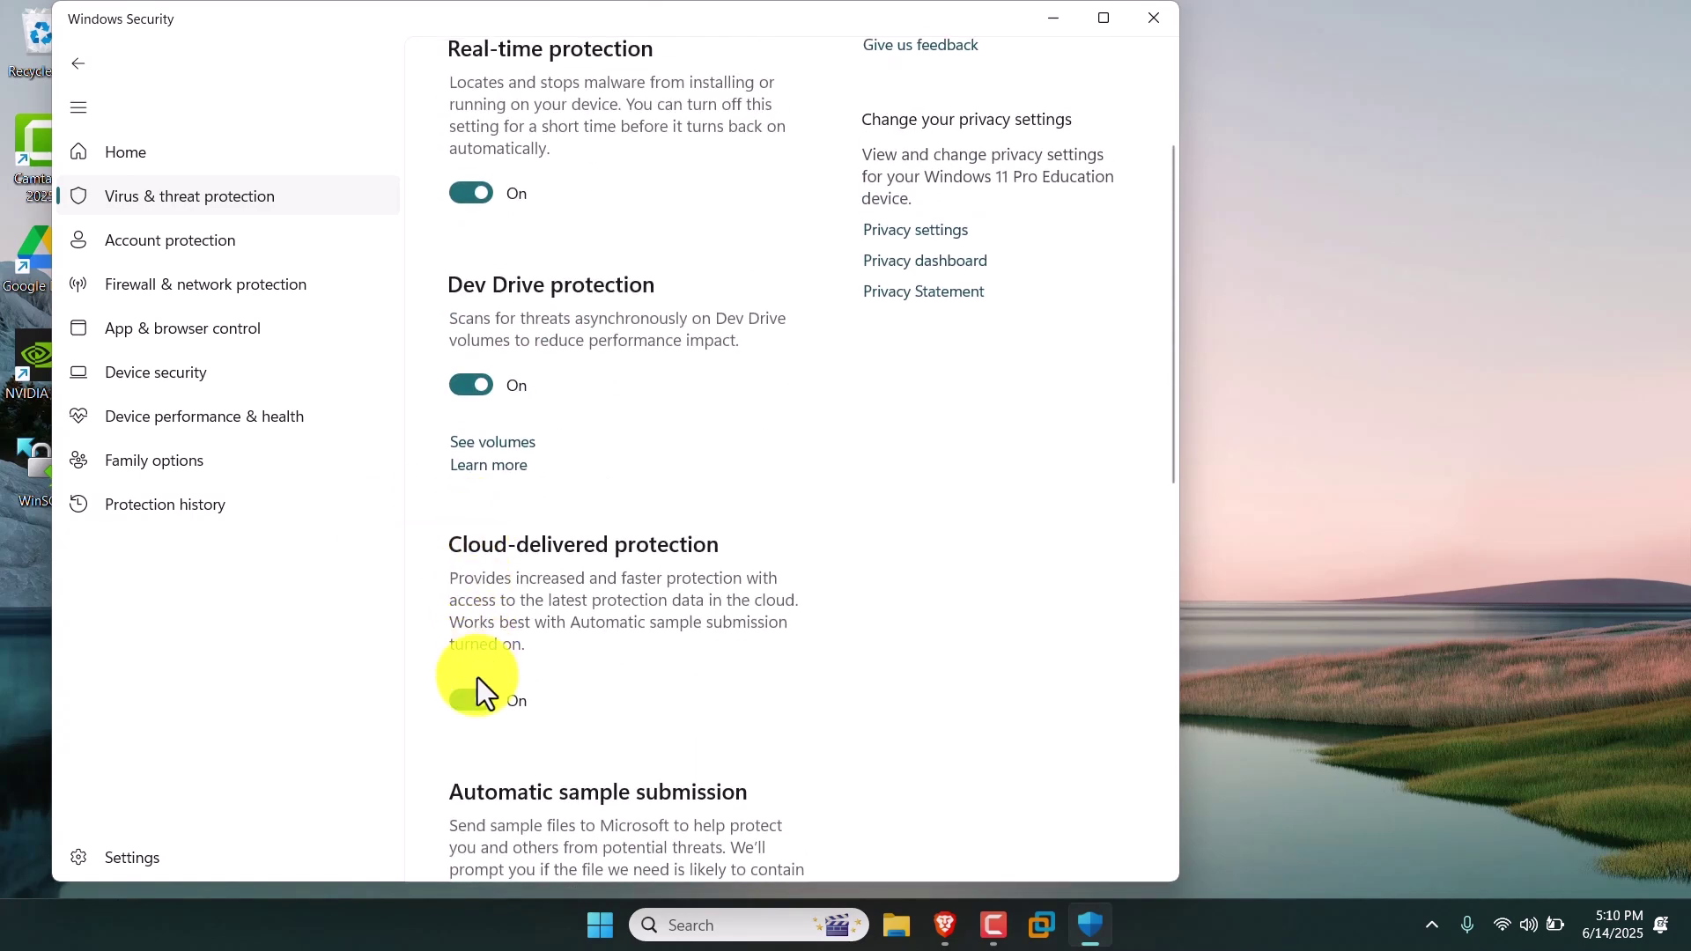
click(479, 699)
click(483, 393)
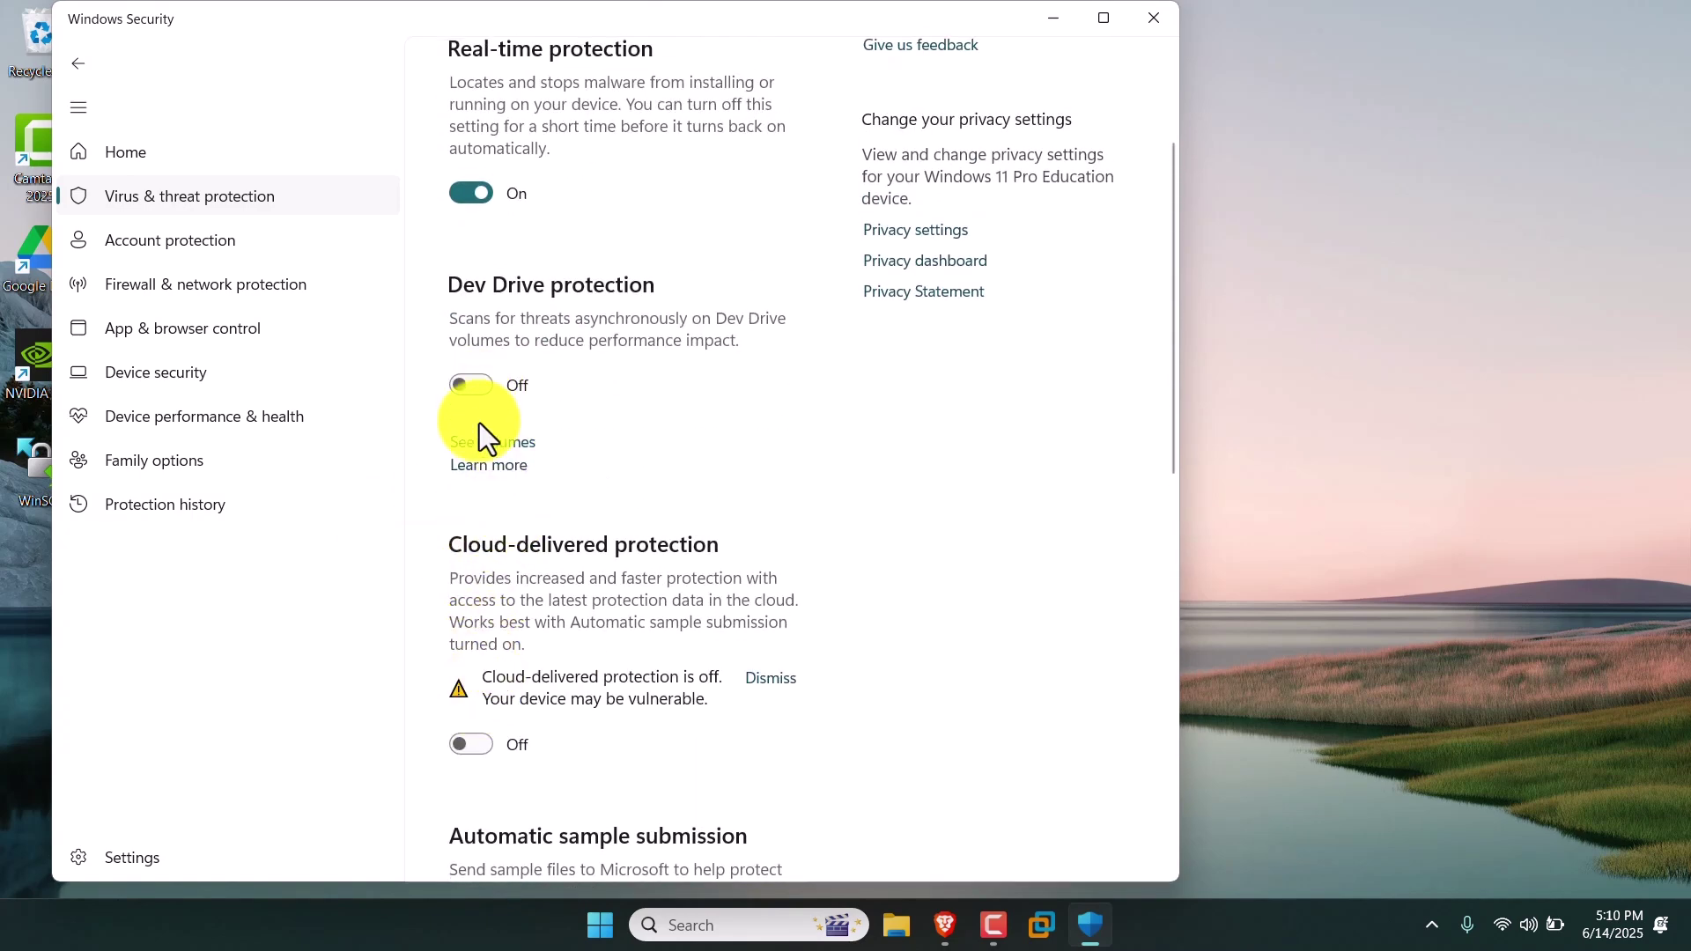
scroll(480, 439, up, 2)
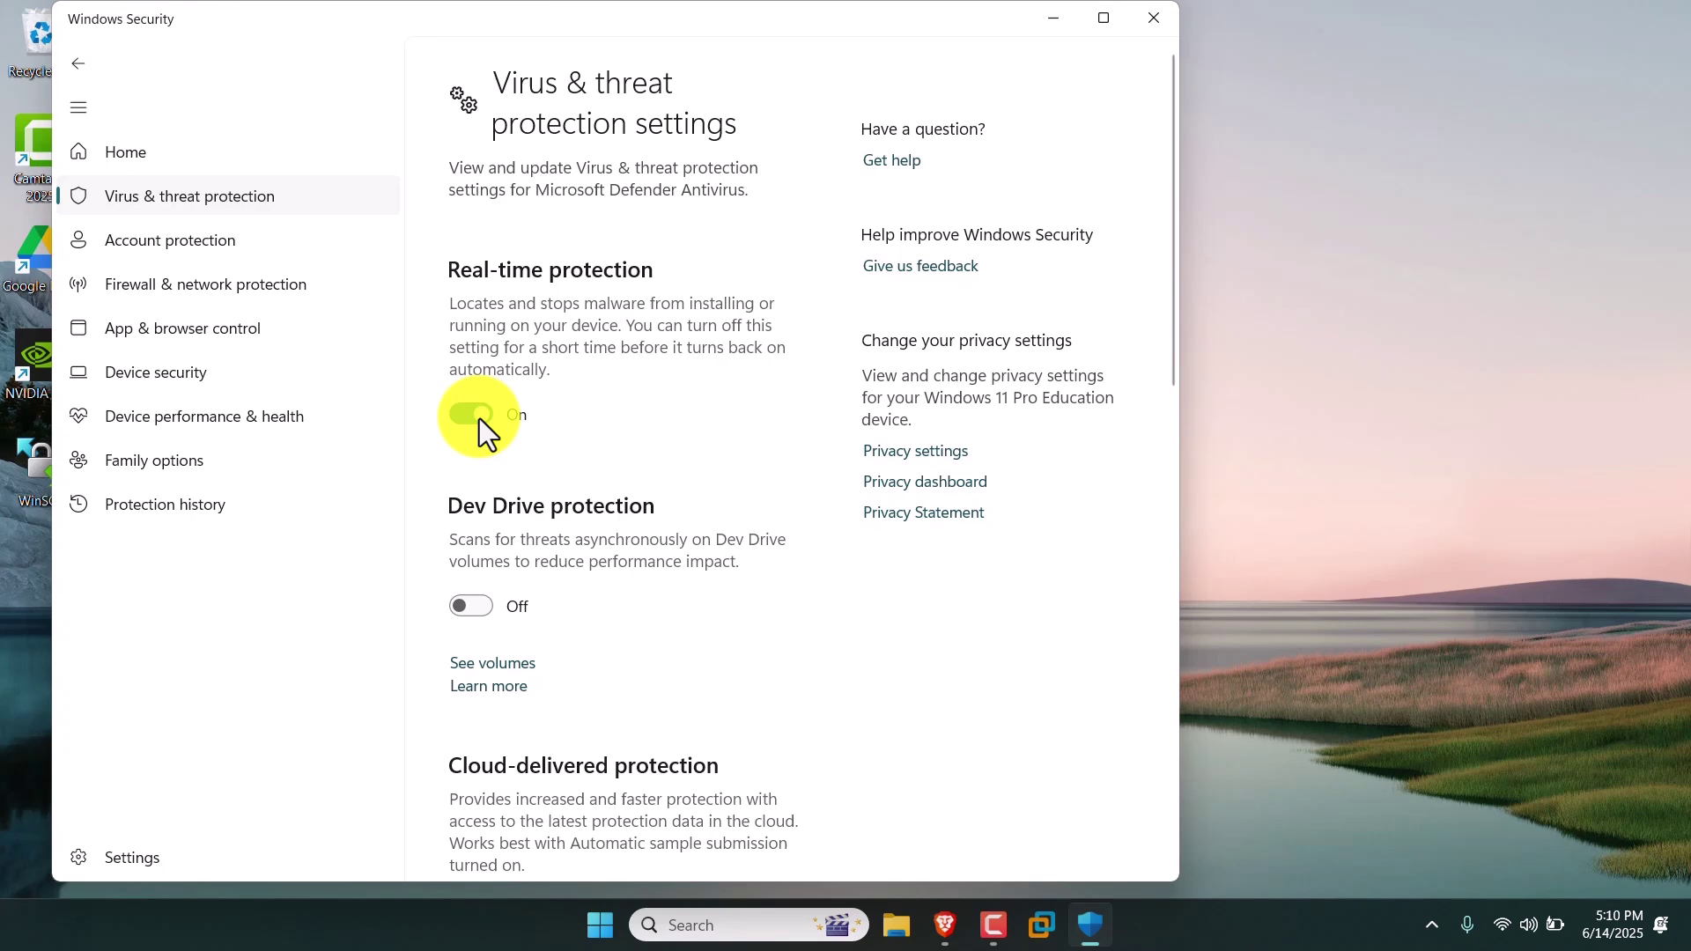
click(480, 417)
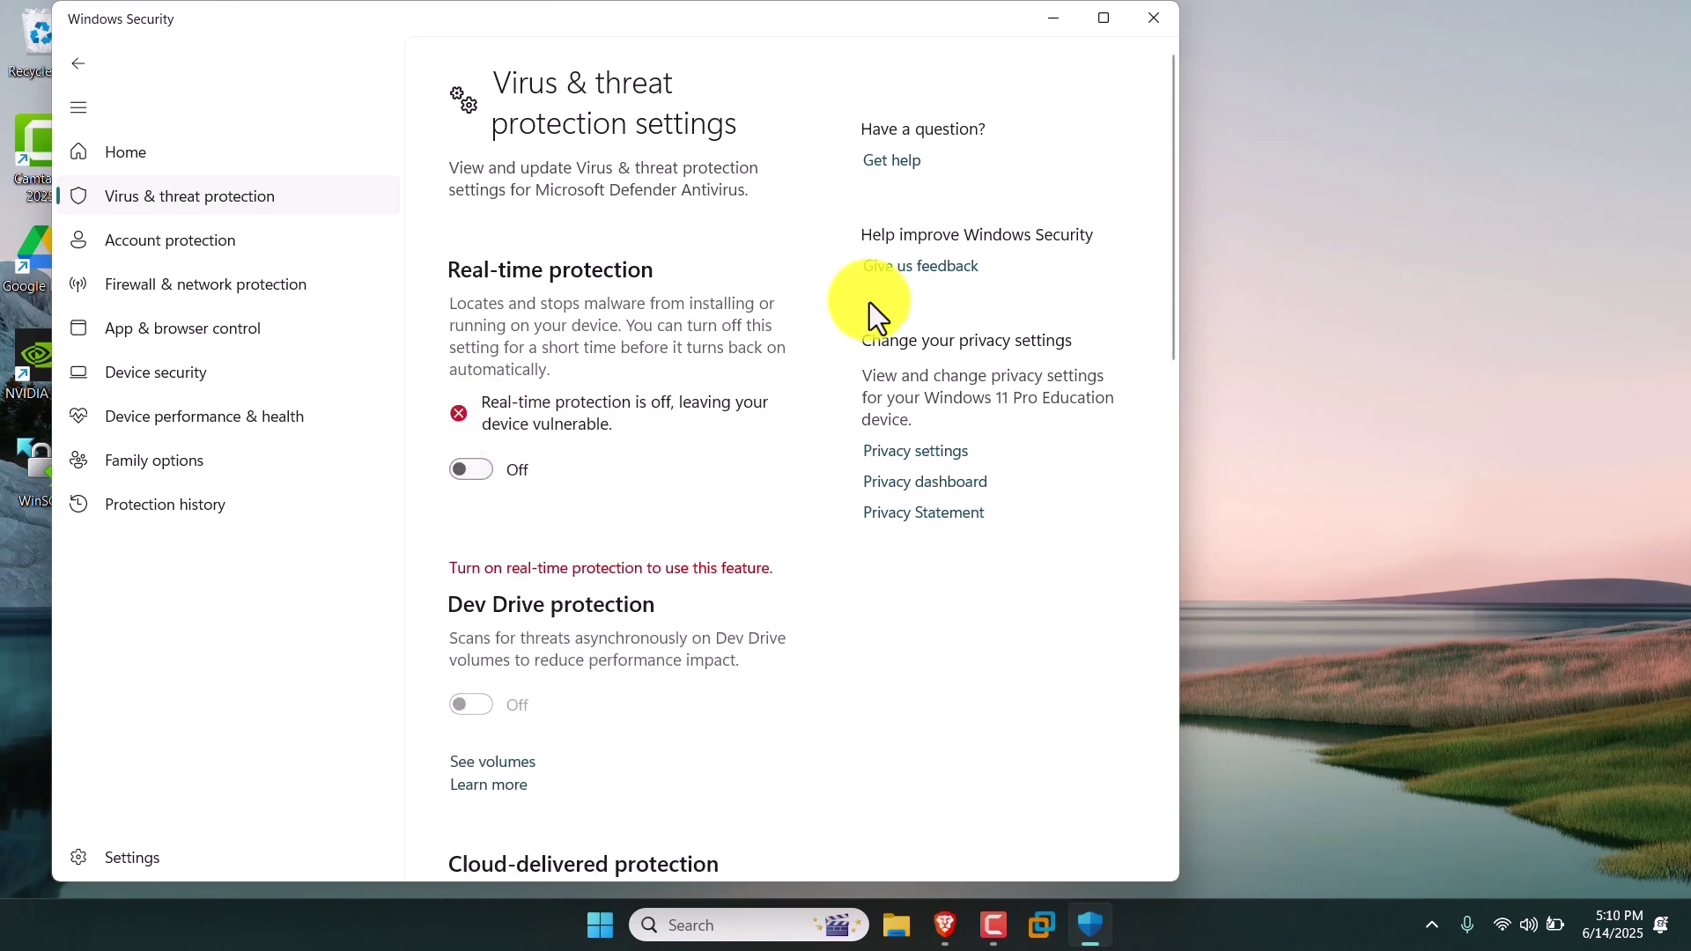
click(1068, 25)
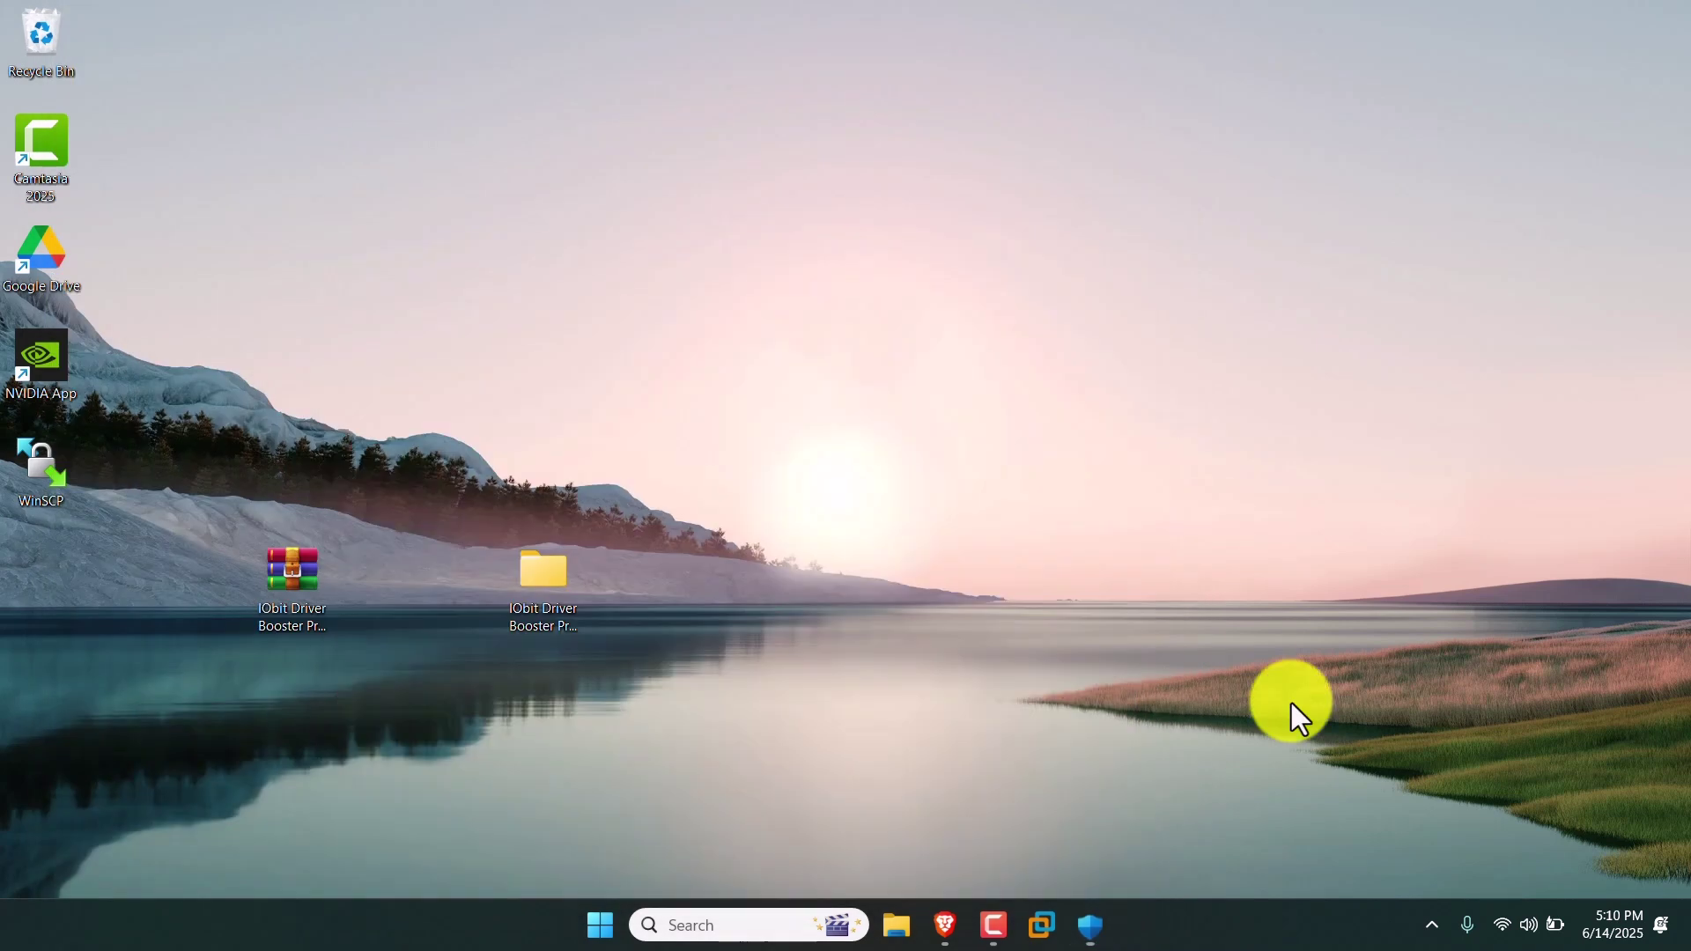
- Switch the Wi-Fi tile off in Quick Settings and dismiss the panel
click(1501, 926)
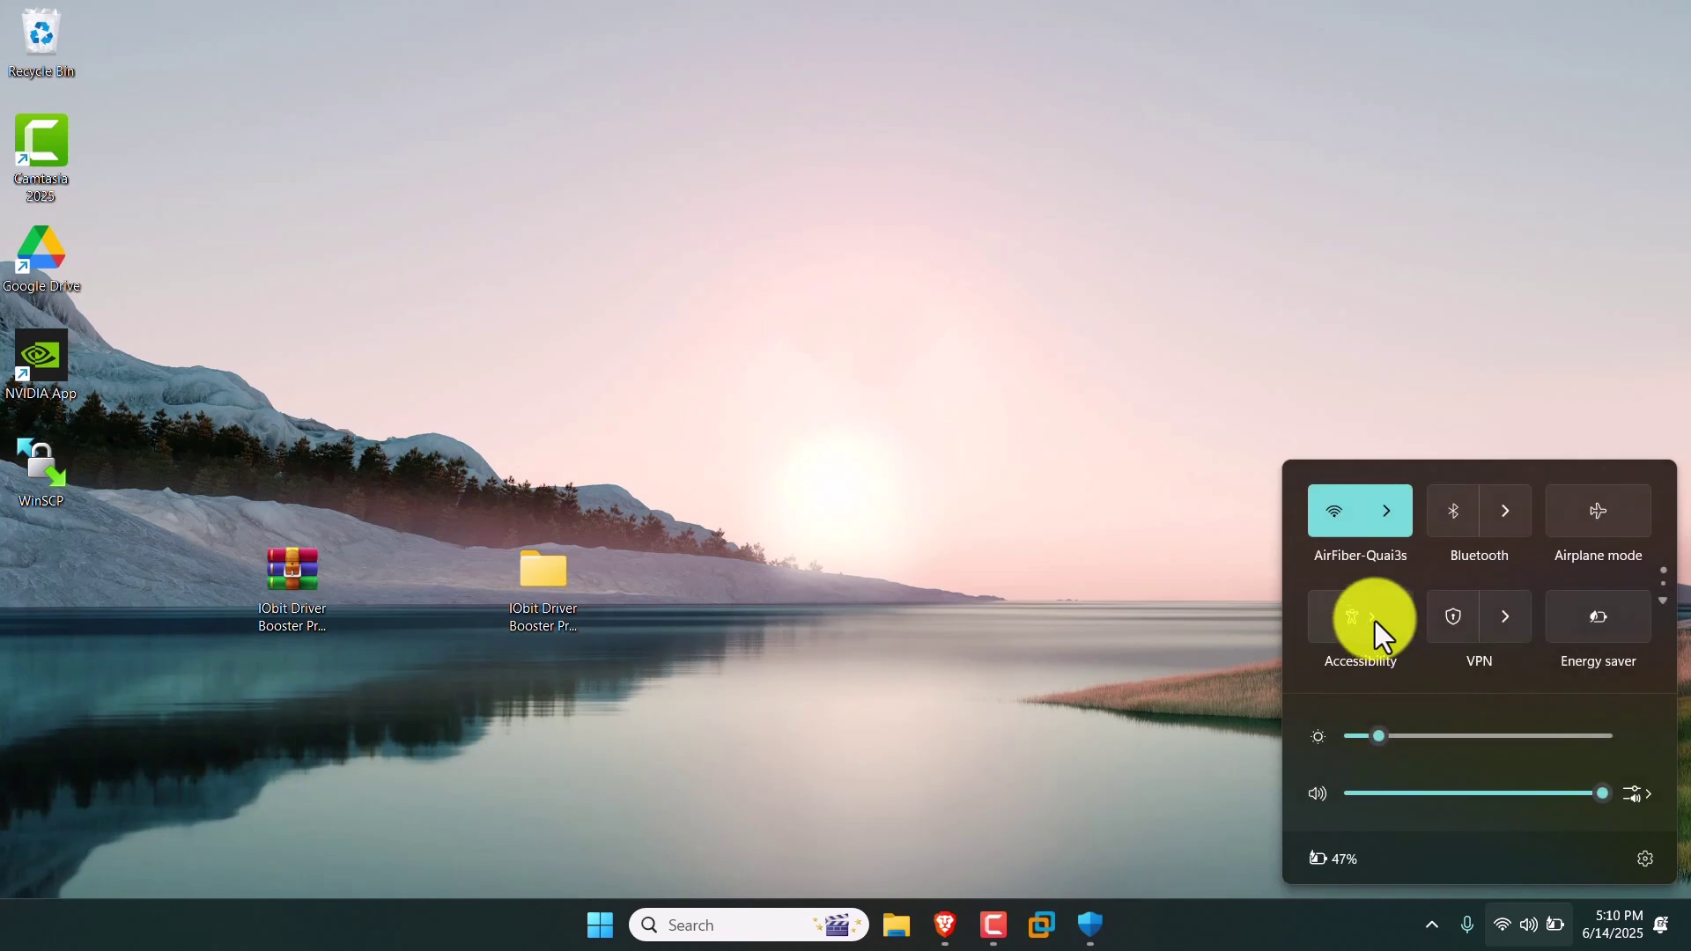
click(1341, 524)
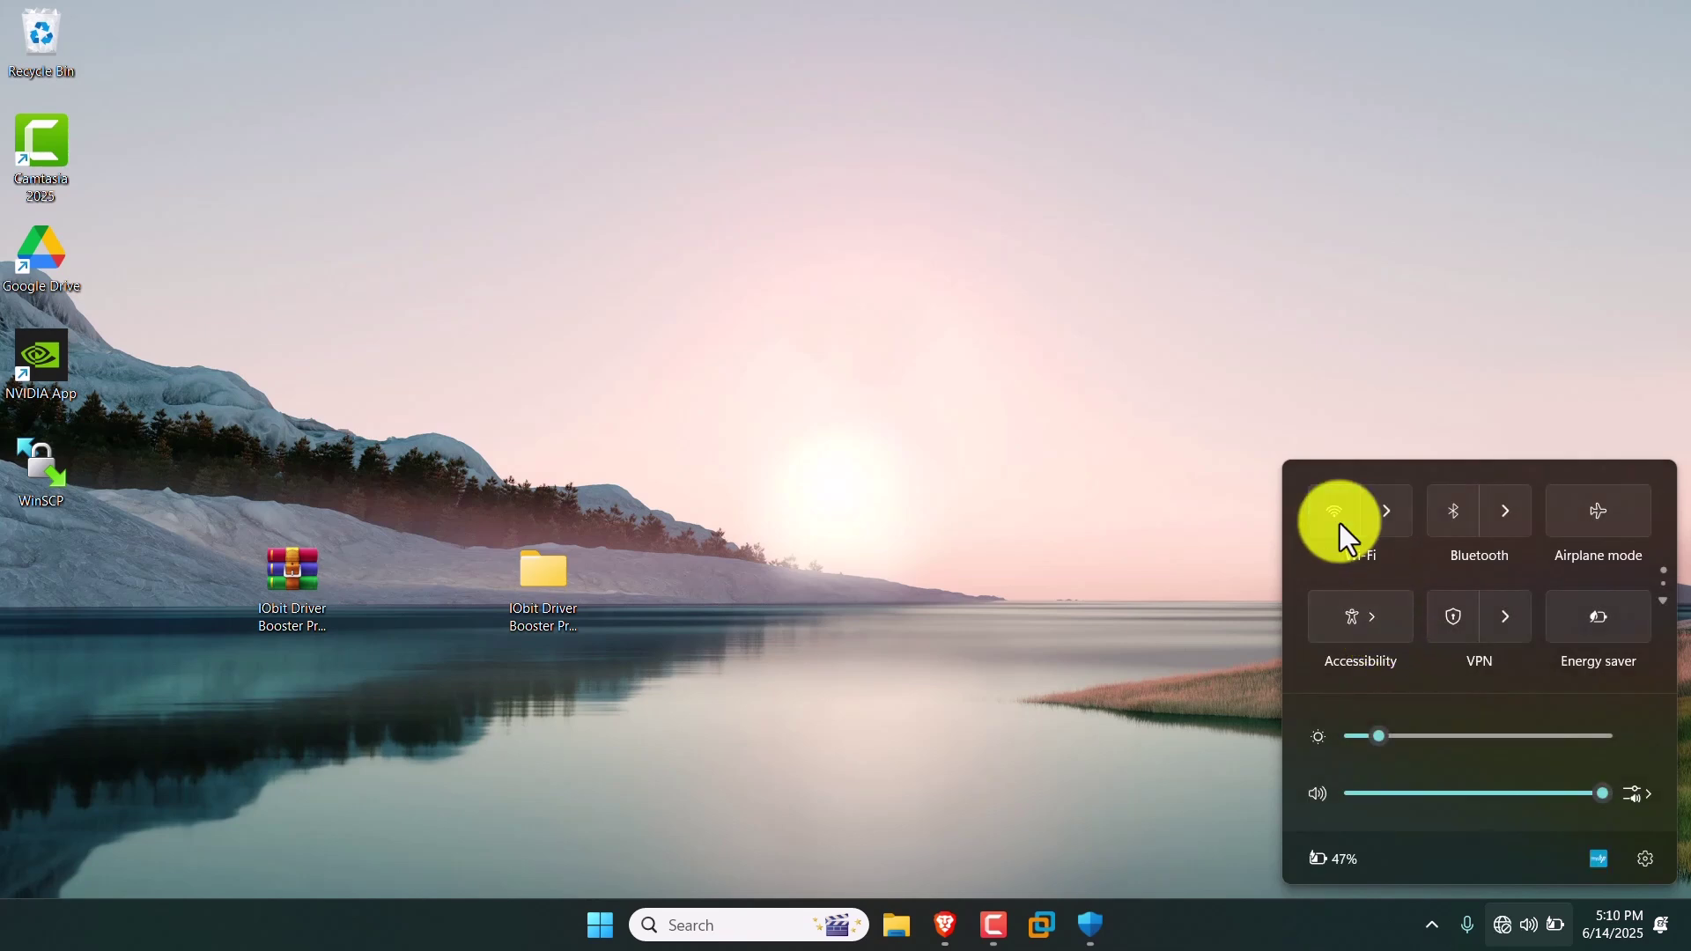
click(1150, 517)
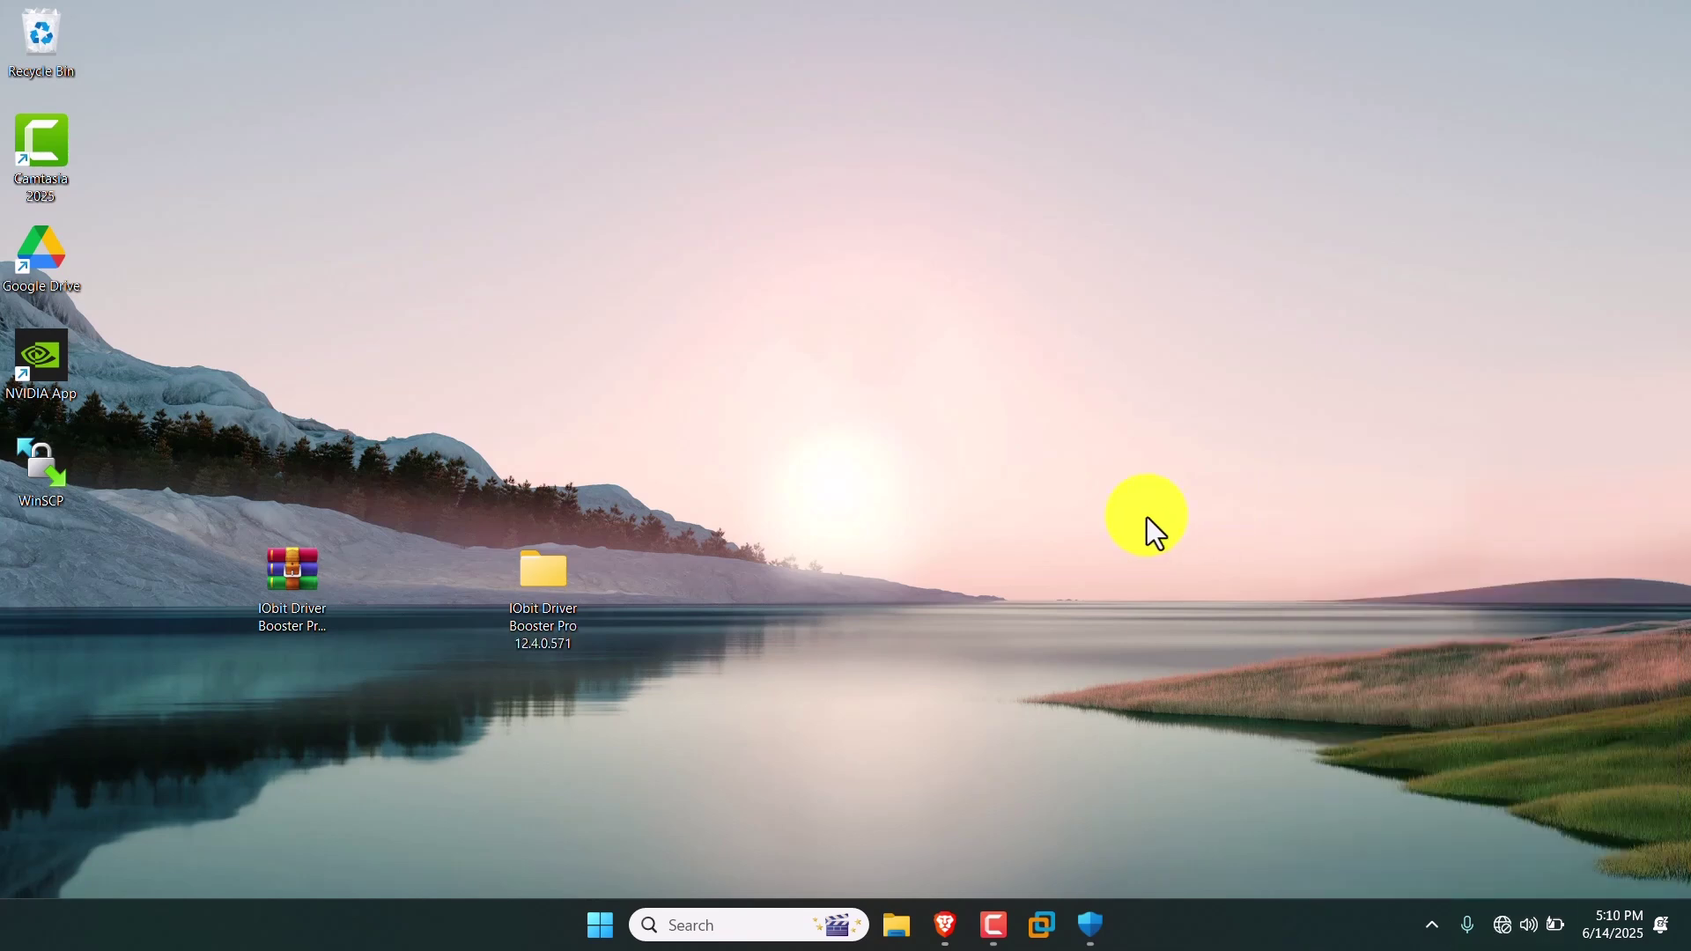
- Browse into IObit Driver Booster Pro 12.4.0.571 > Setup and select driver_booster_setup
double_click(575, 610)
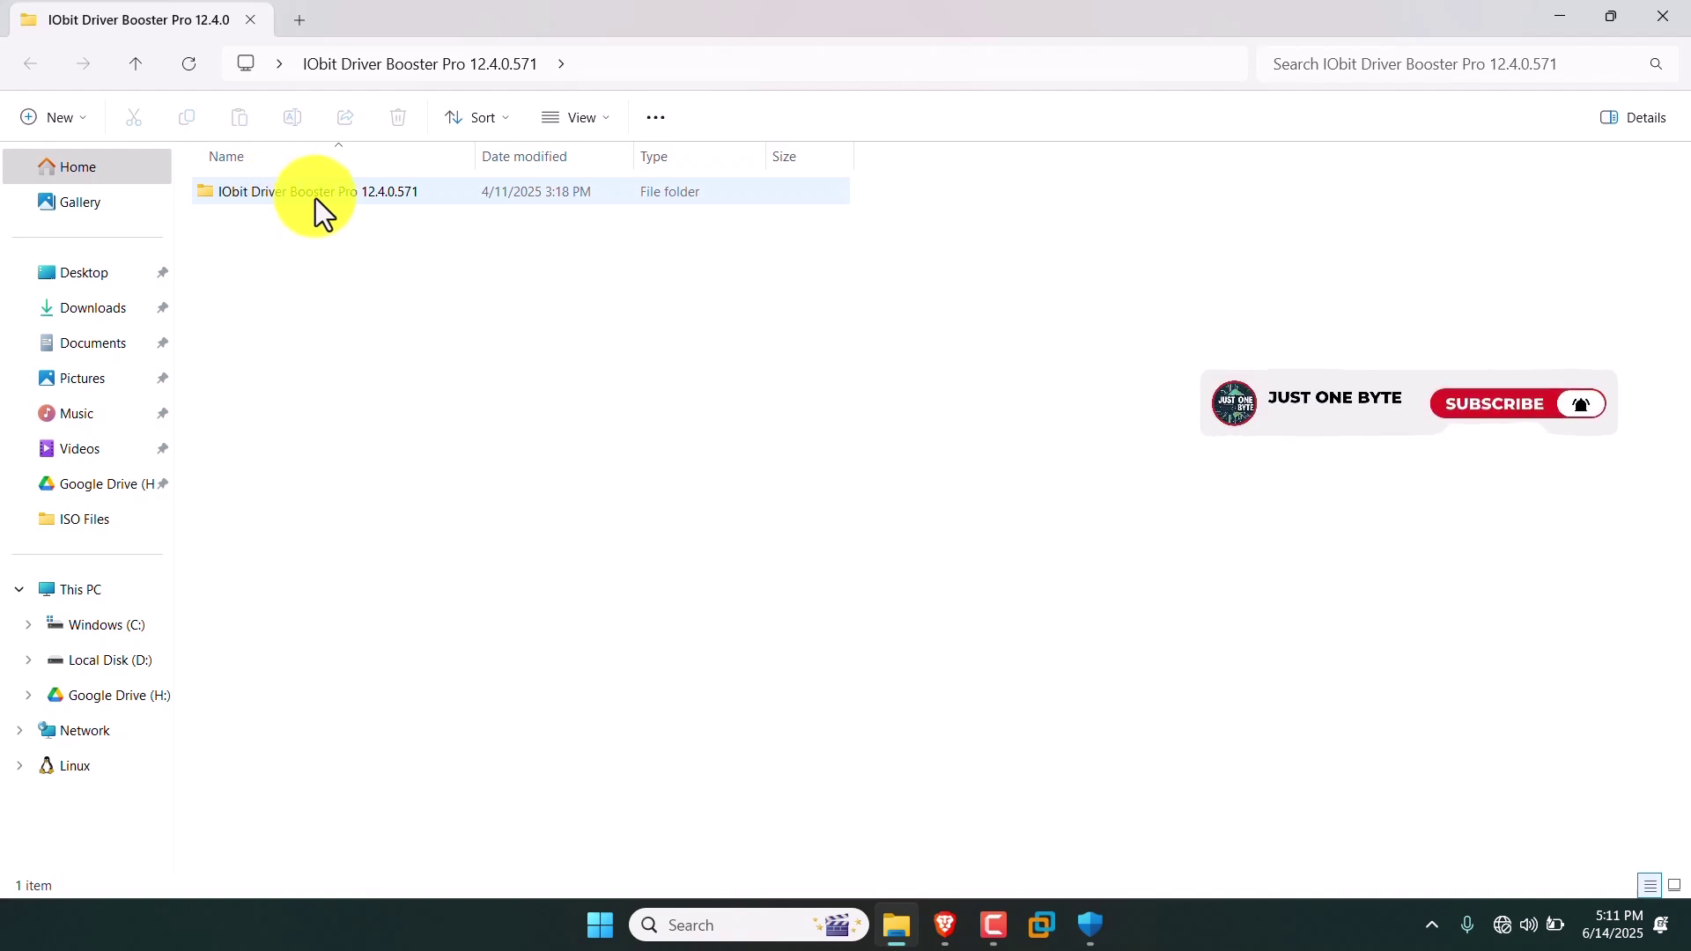
double_click(380, 197)
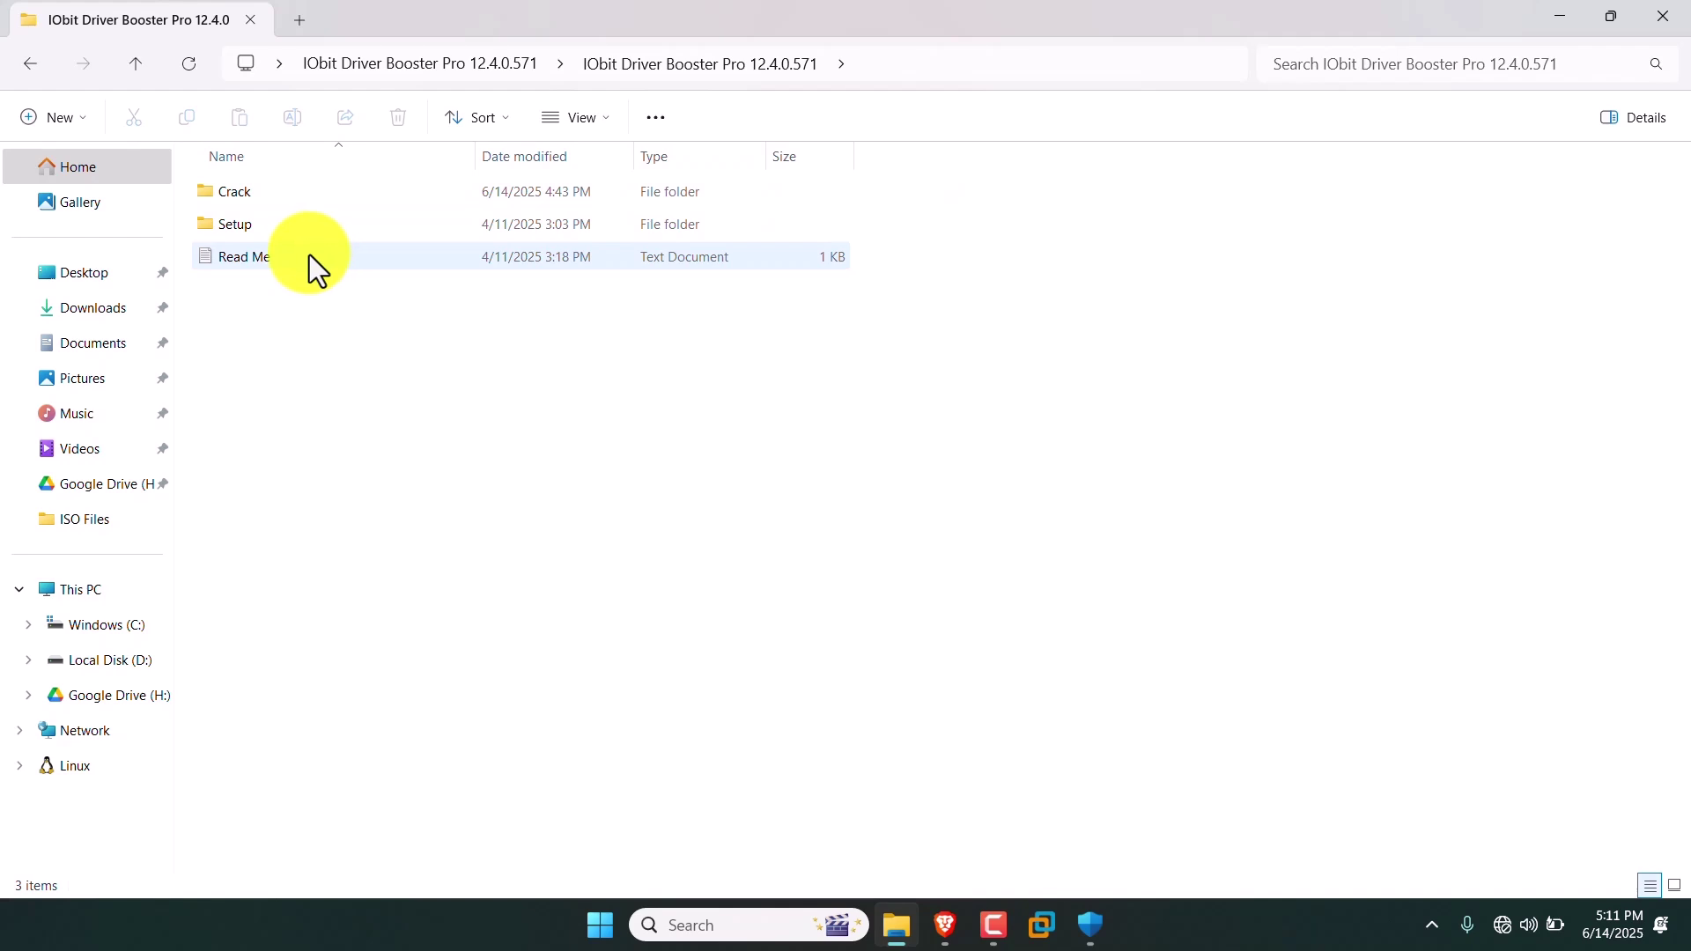
double_click(300, 232)
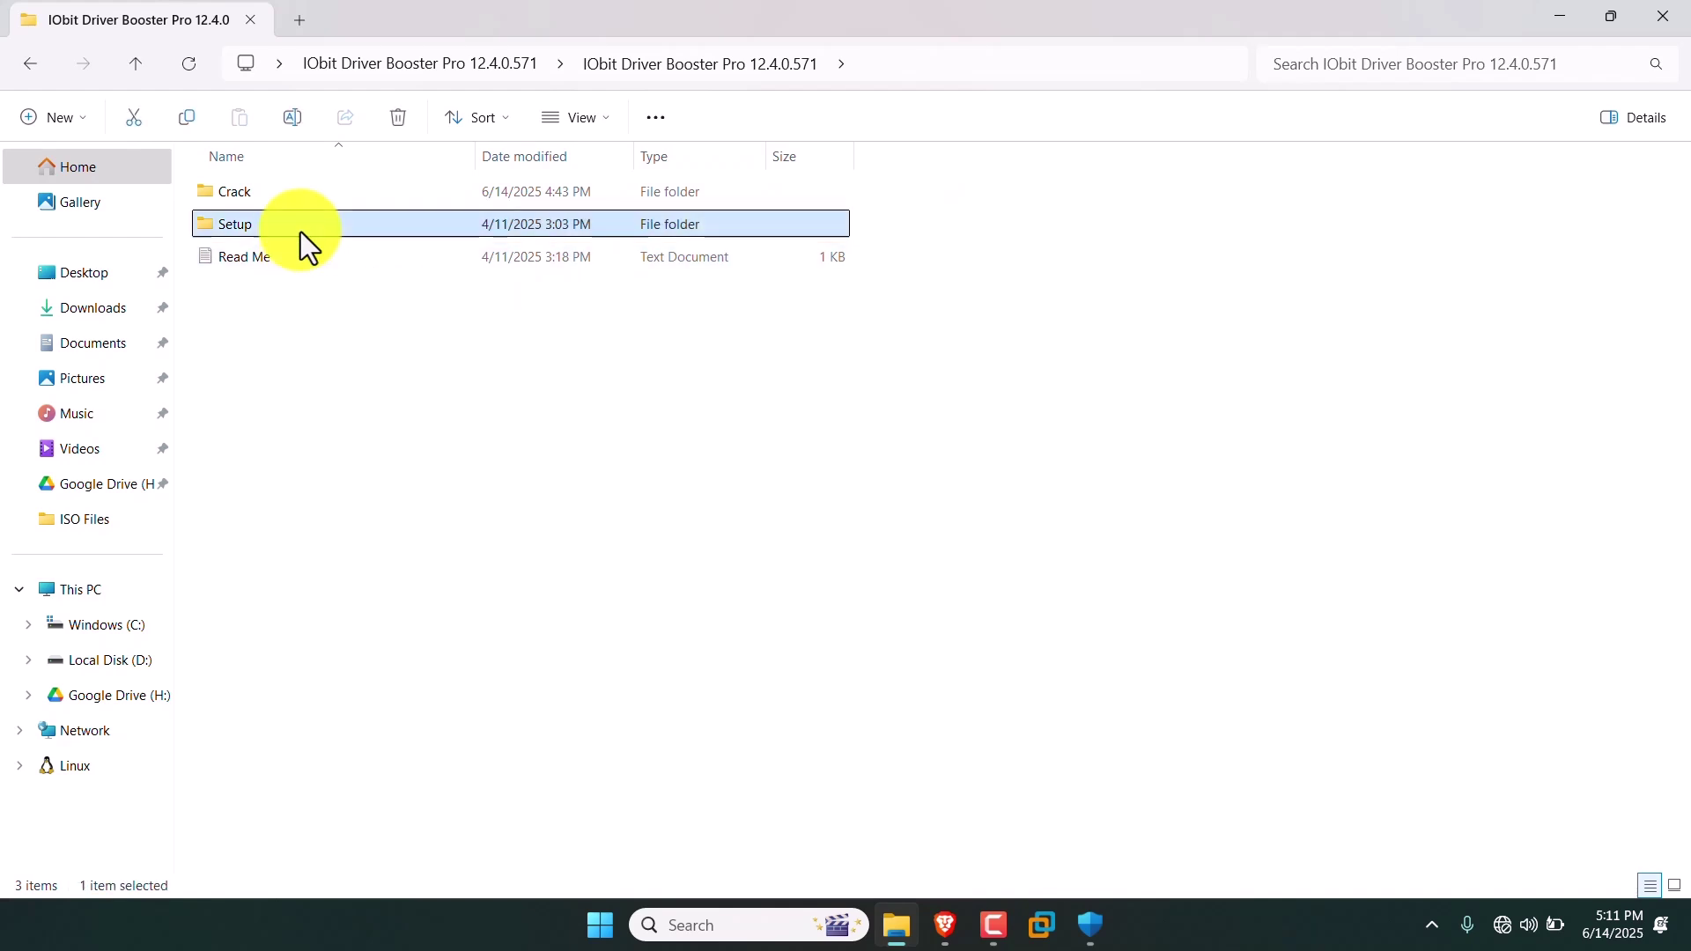
click(333, 199)
- Run driver_booster_setup and install Driver Booster 12 with the default settings
double_click(333, 198)
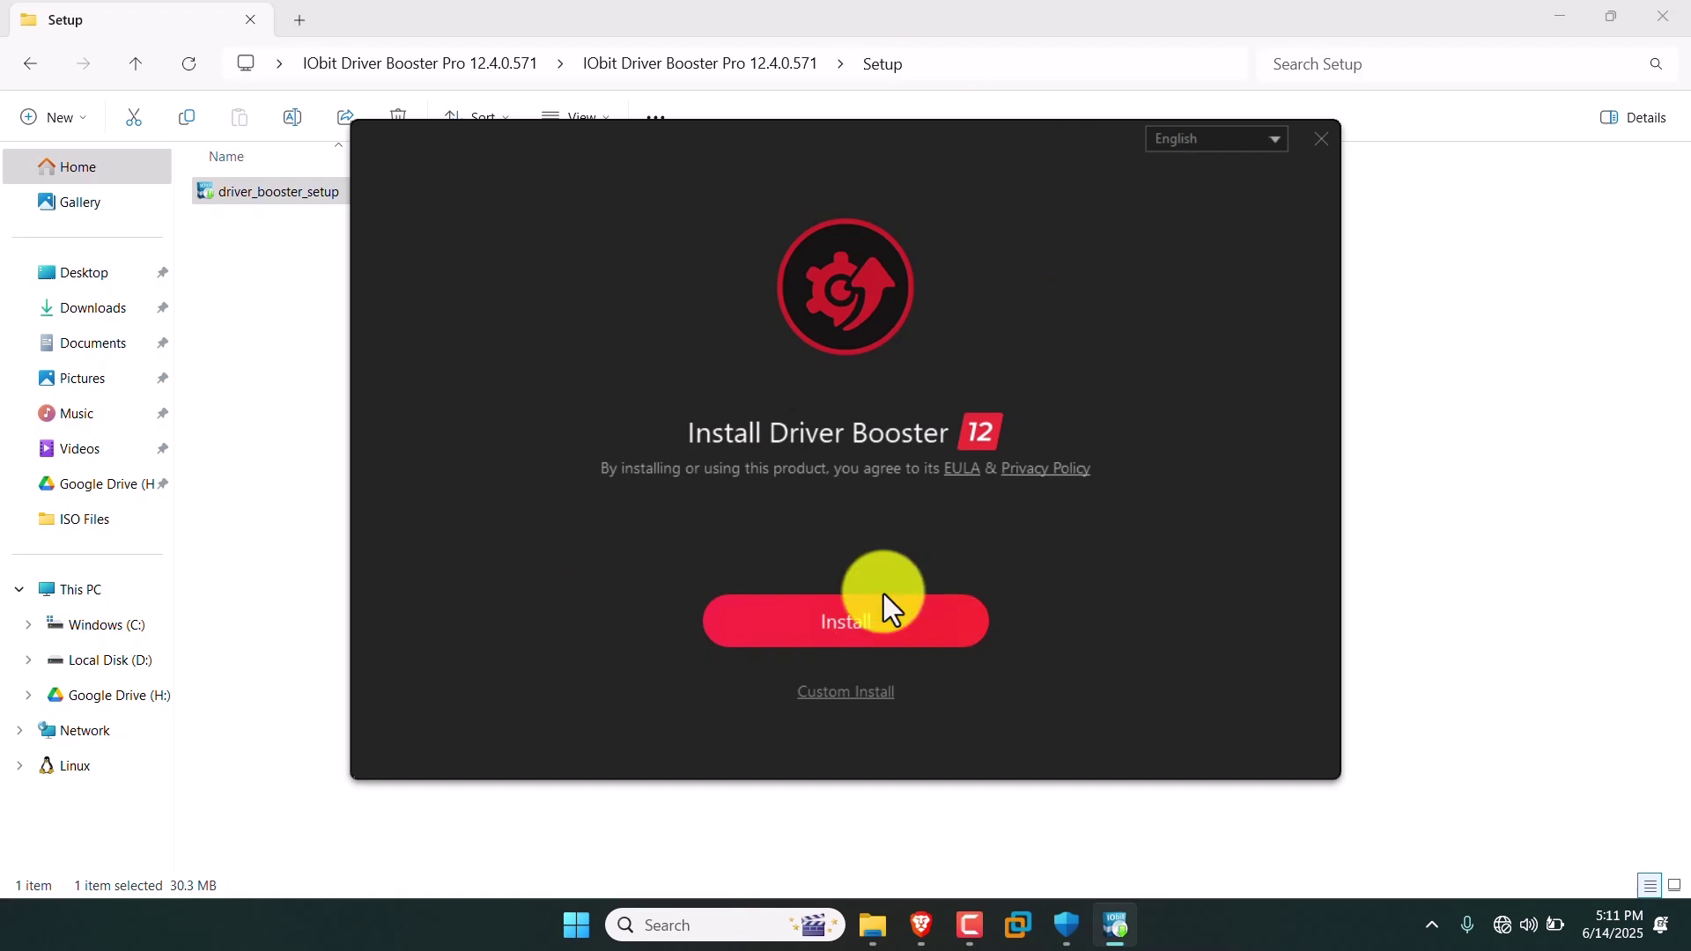
click(856, 611)
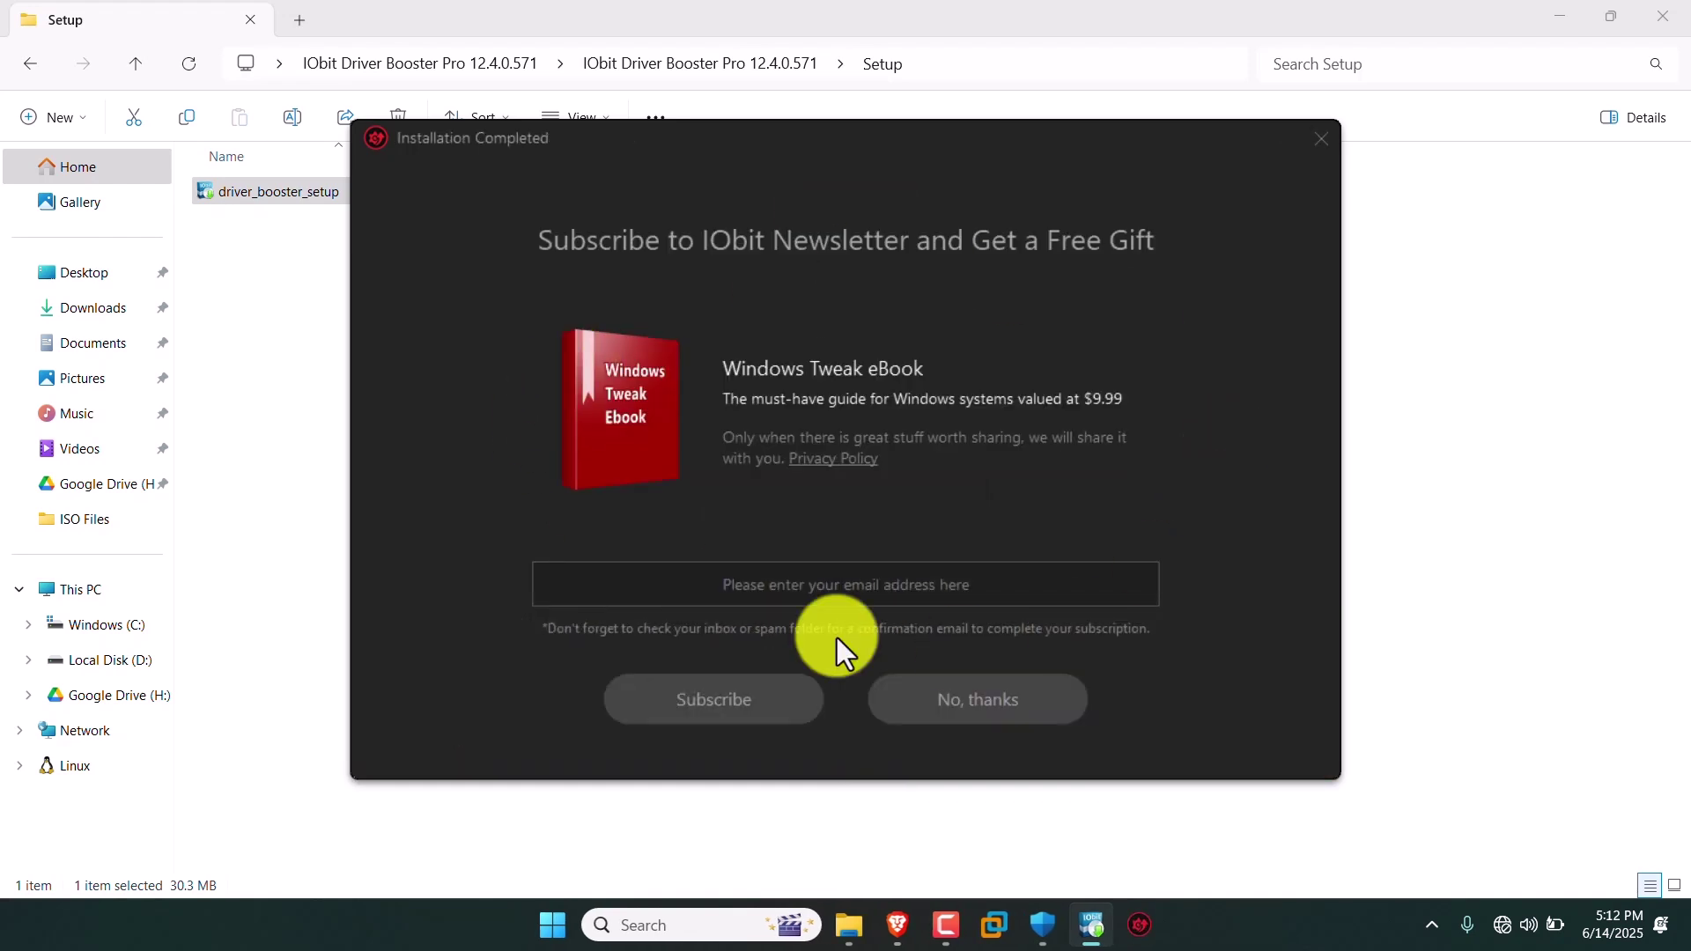
- Decline the newsletter, close the installer and the iobit.com browser page, then go up one folder
click(1030, 712)
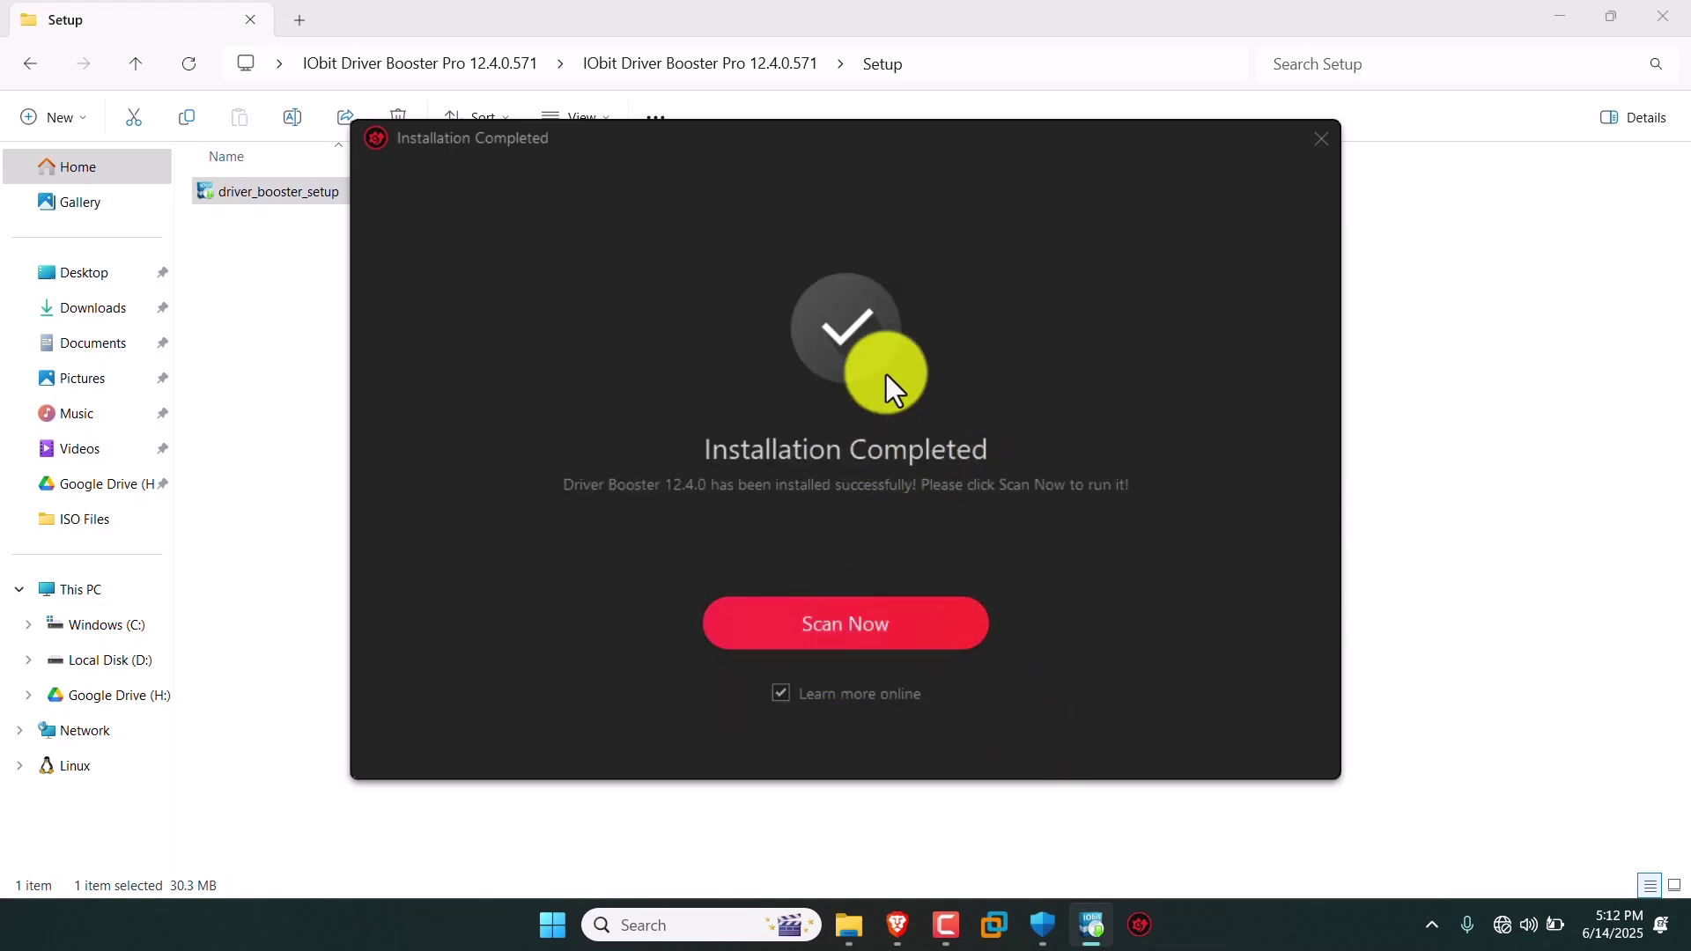
click(1323, 140)
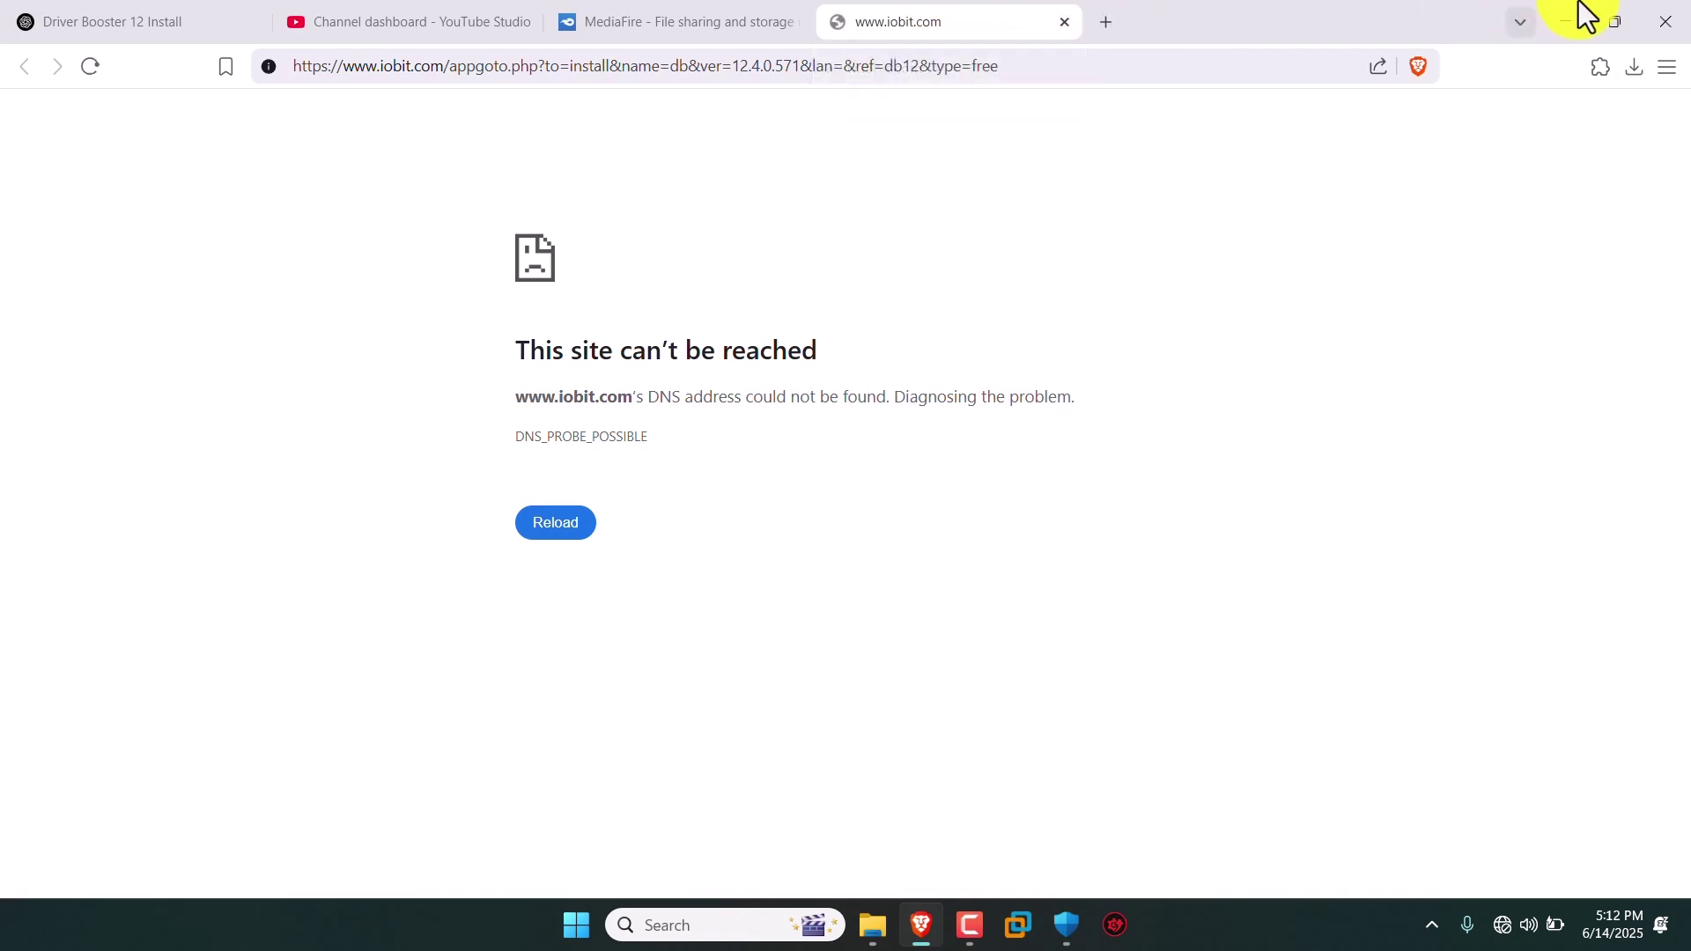
click(1678, 18)
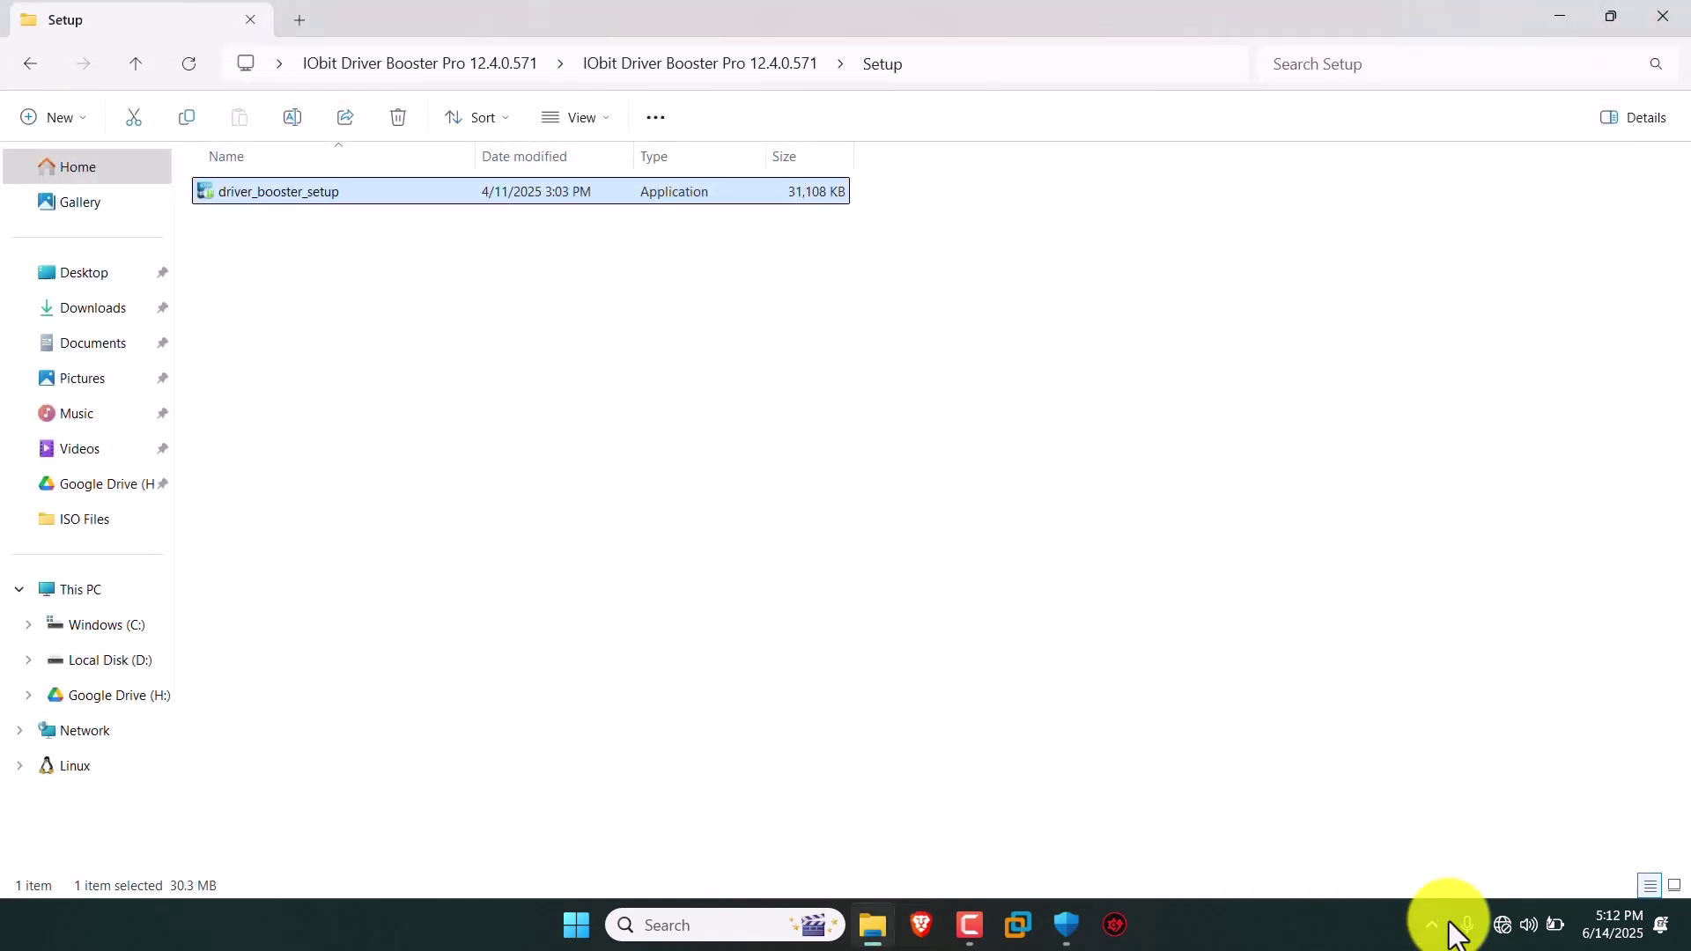
key(alt+Up)
- Copy version.dll from the Crack folder
double_click(239, 195)
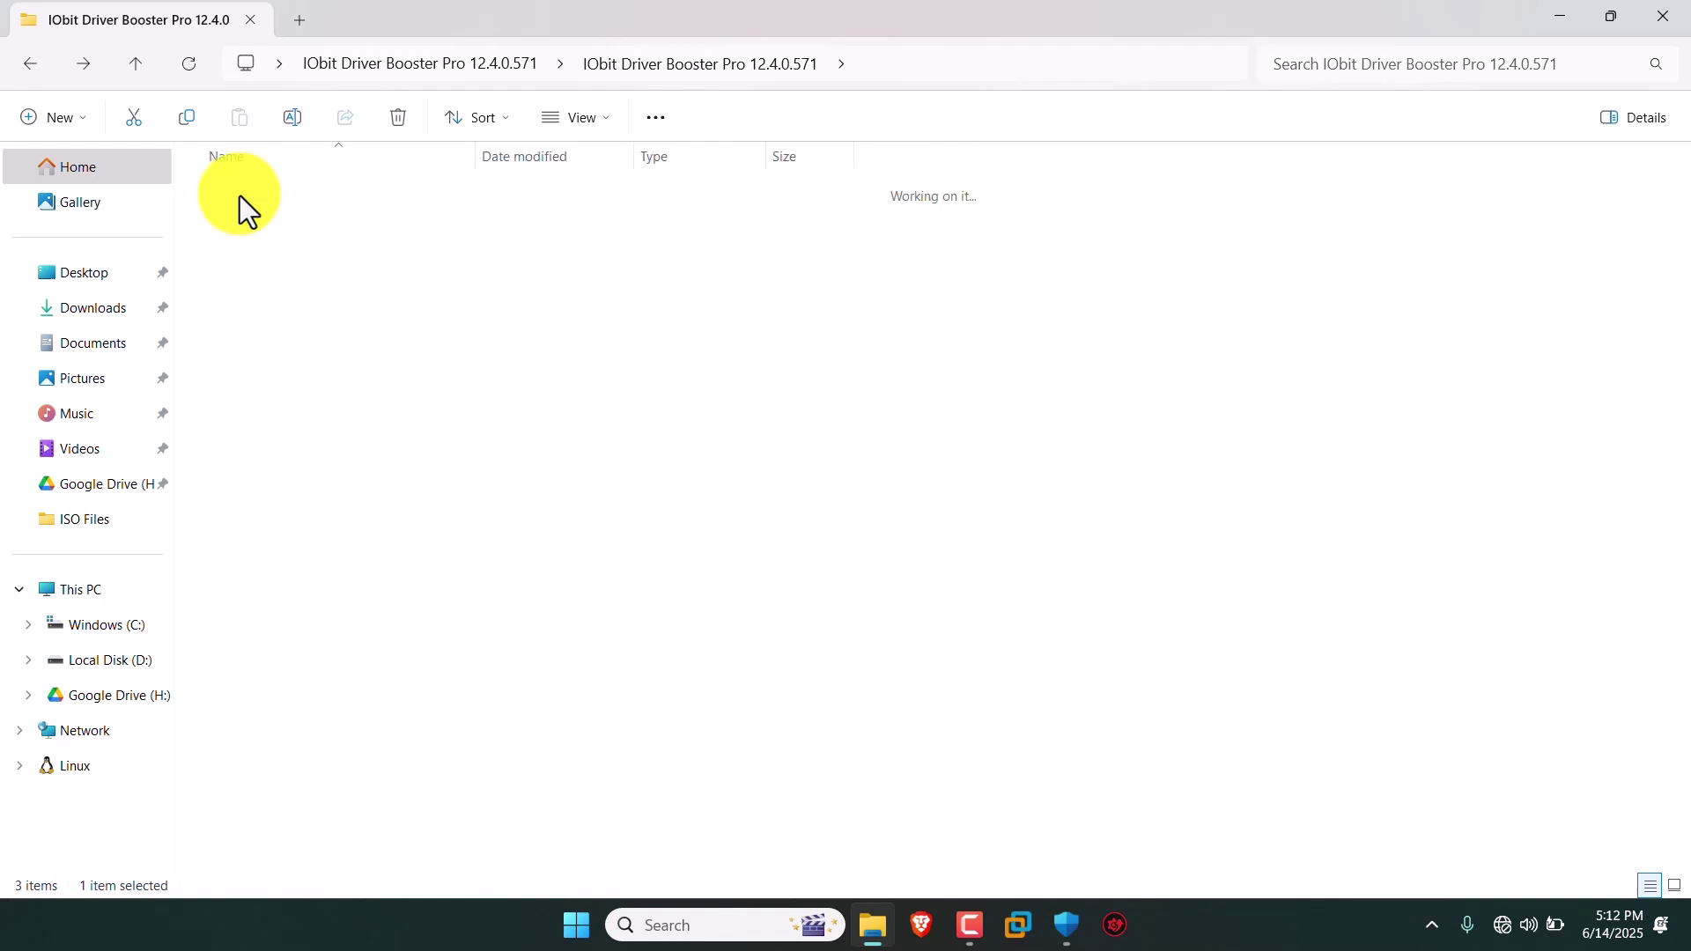
right_click(239, 195)
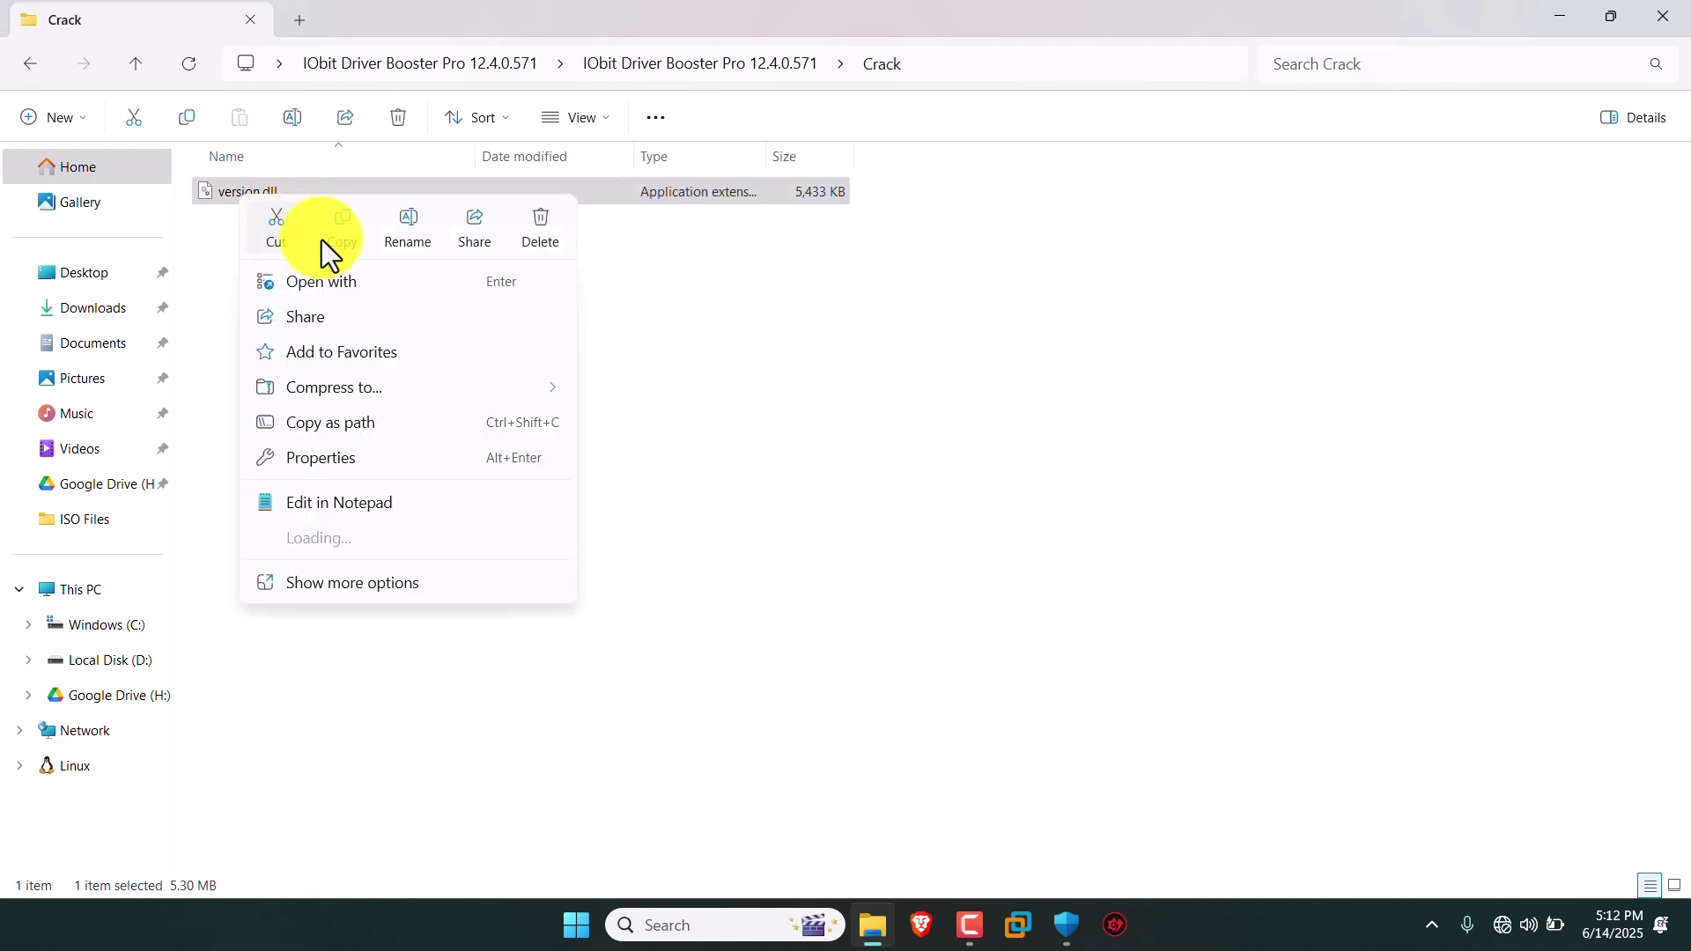
click(339, 245)
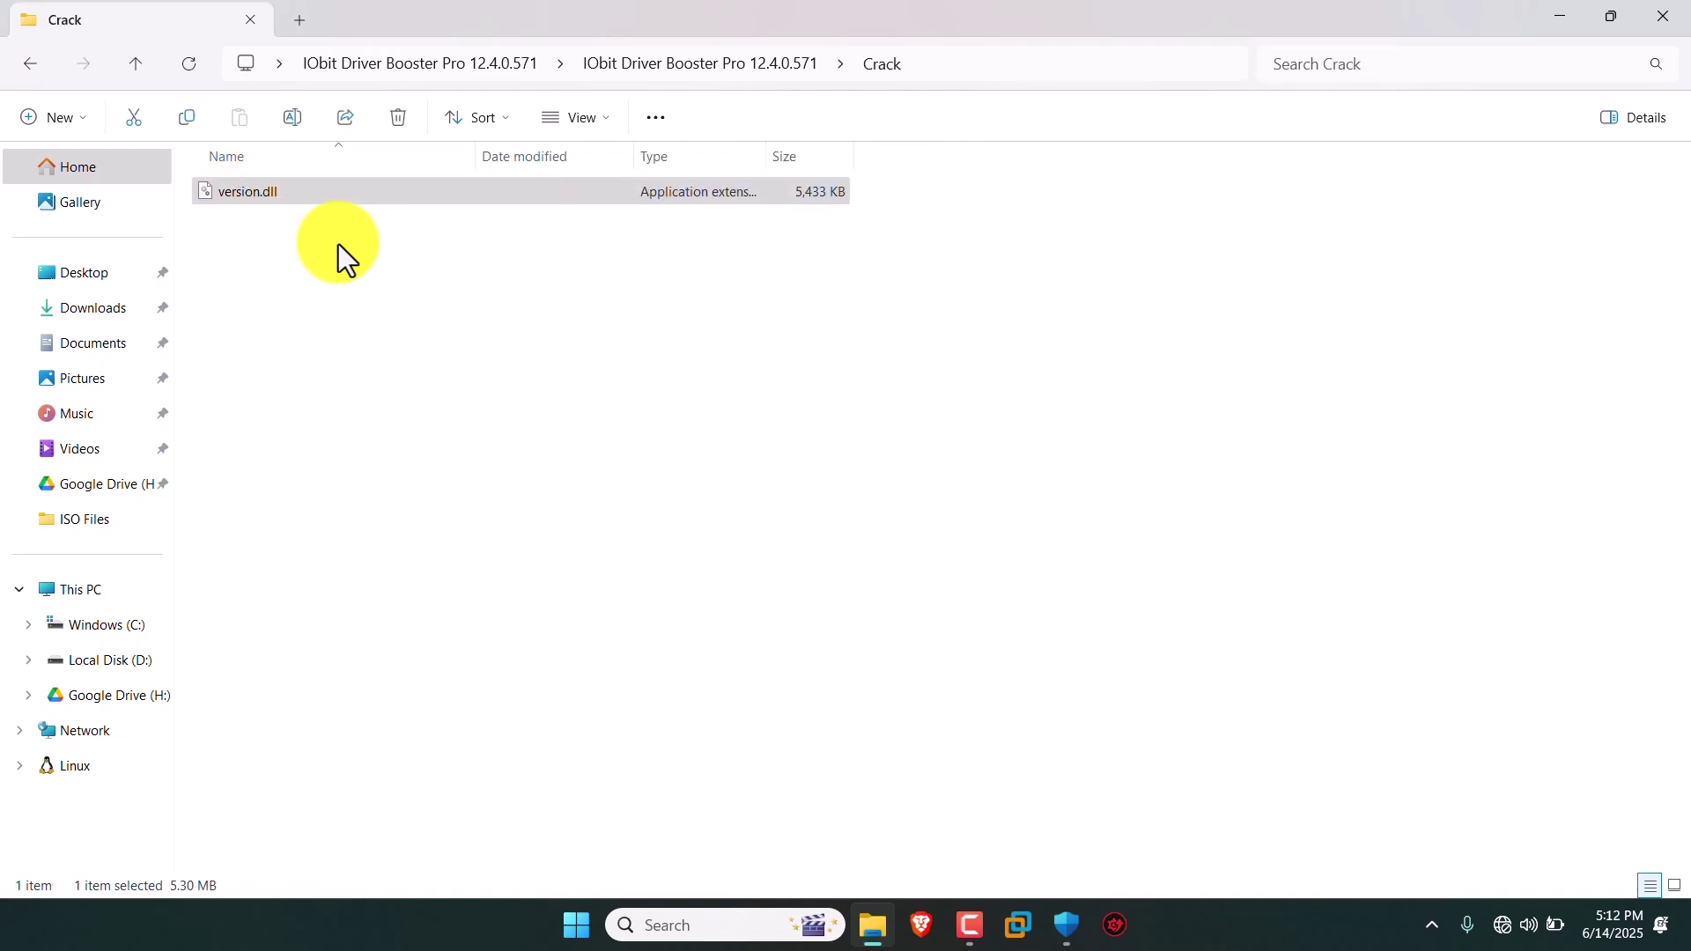
- Go to C:\Program Files (x86)\IObit\Driver Booster\12.4.0
click(75, 635)
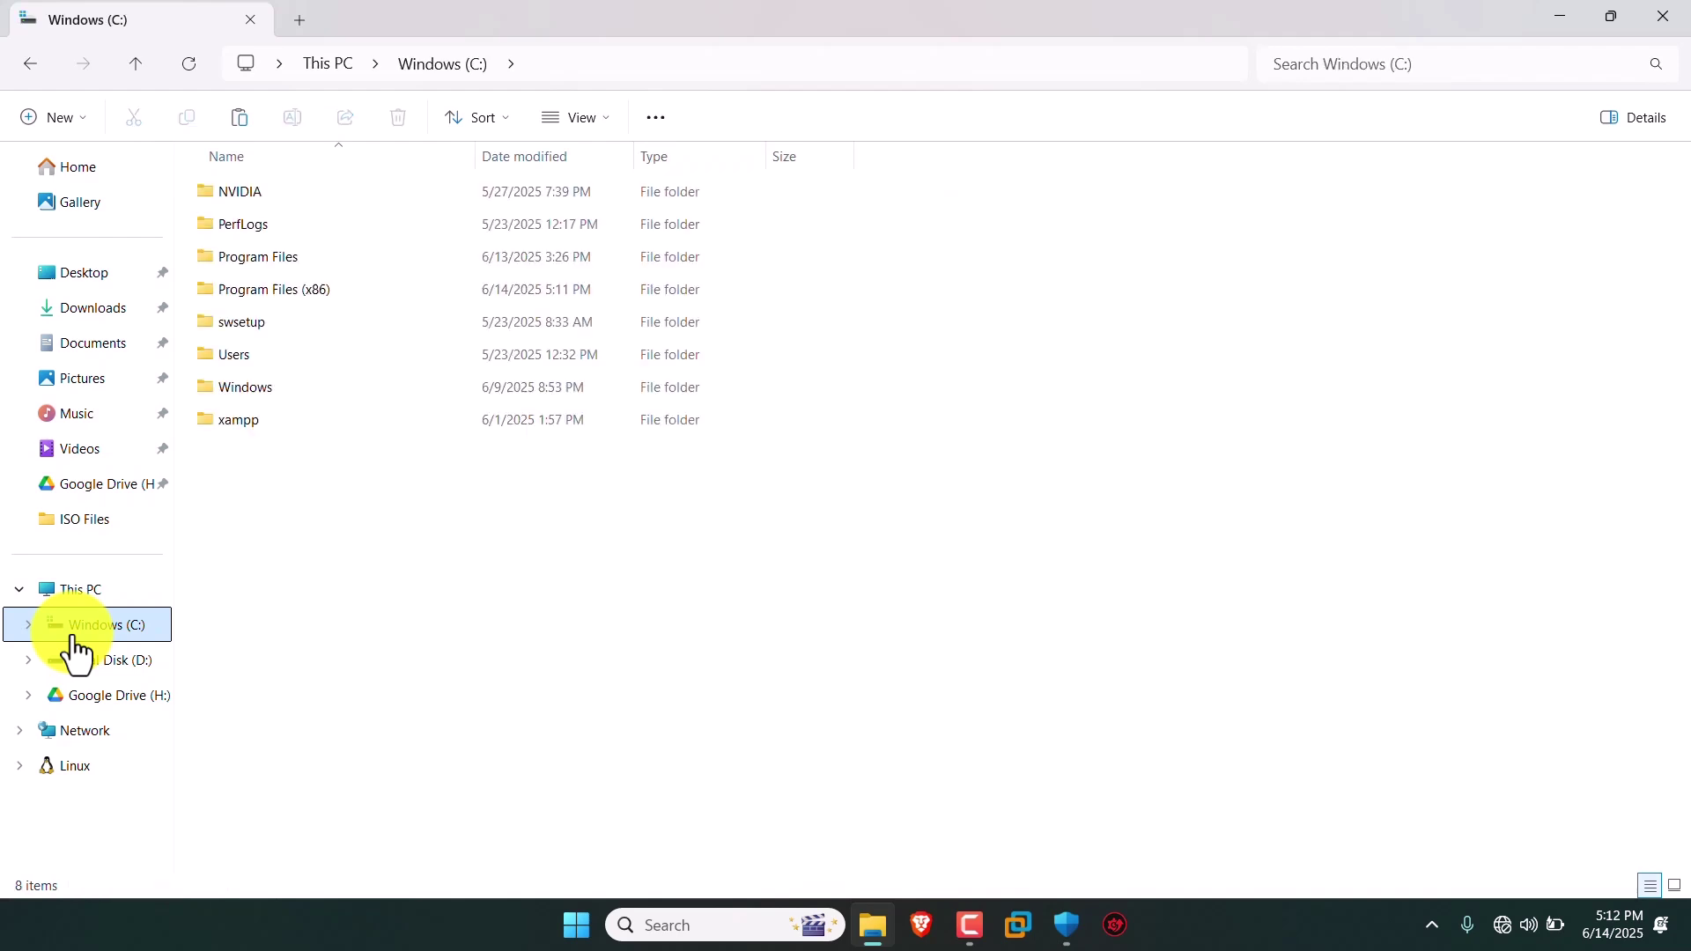
double_click(267, 294)
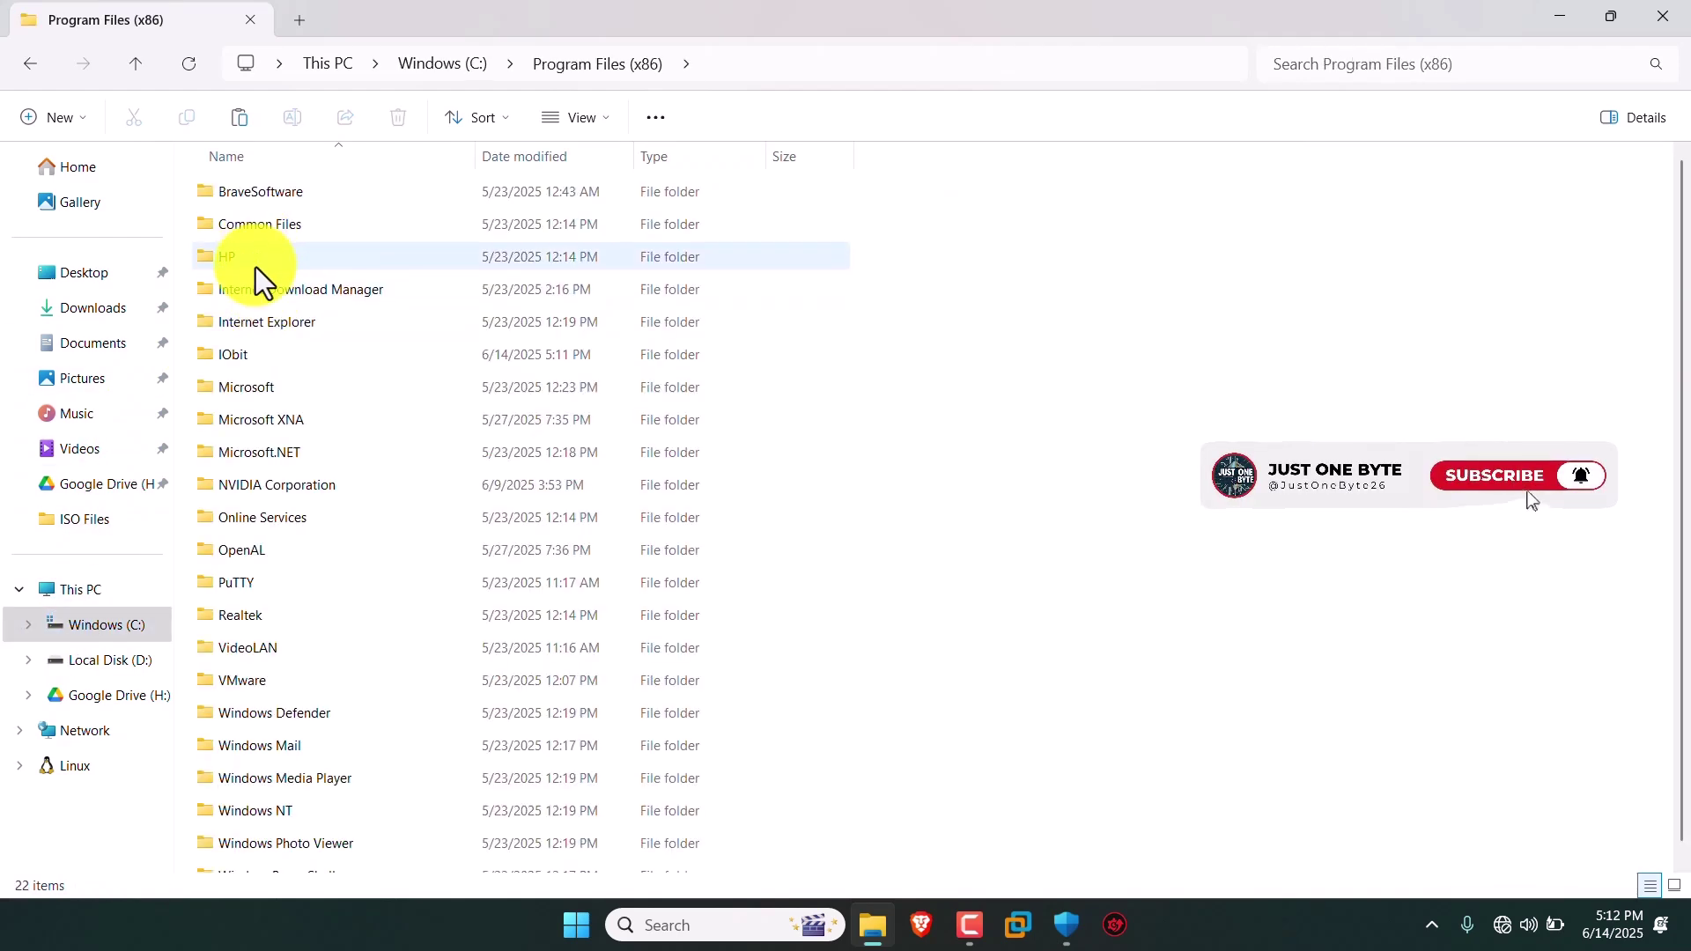
double_click(241, 364)
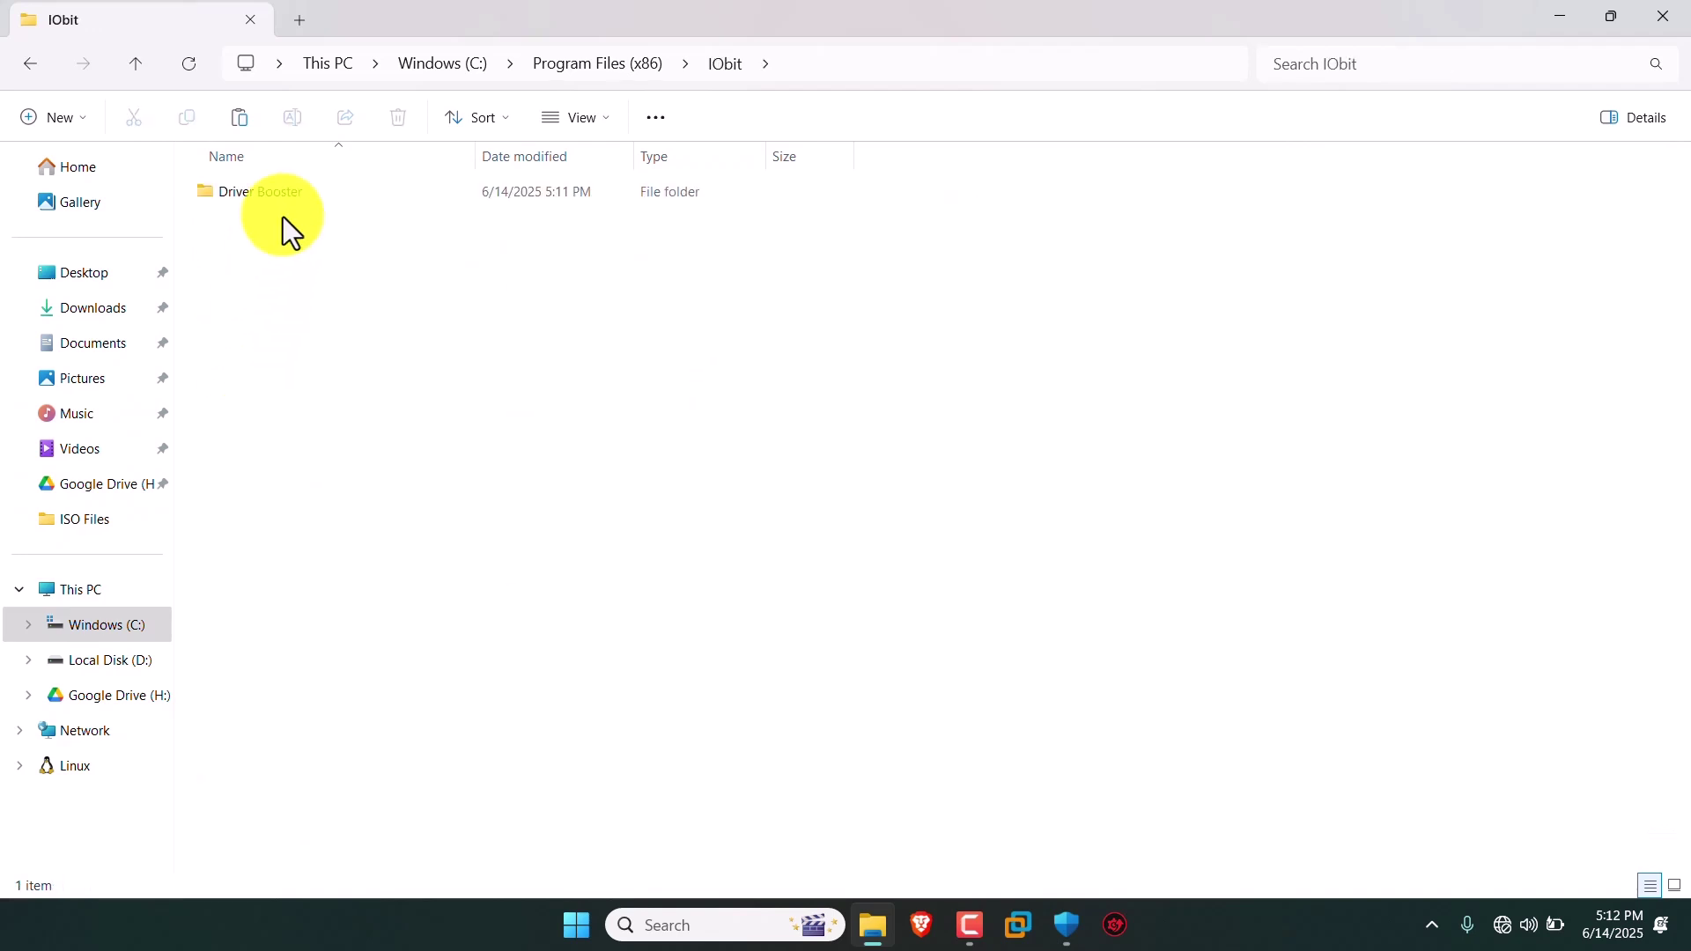
double_click(299, 187)
double_click(299, 190)
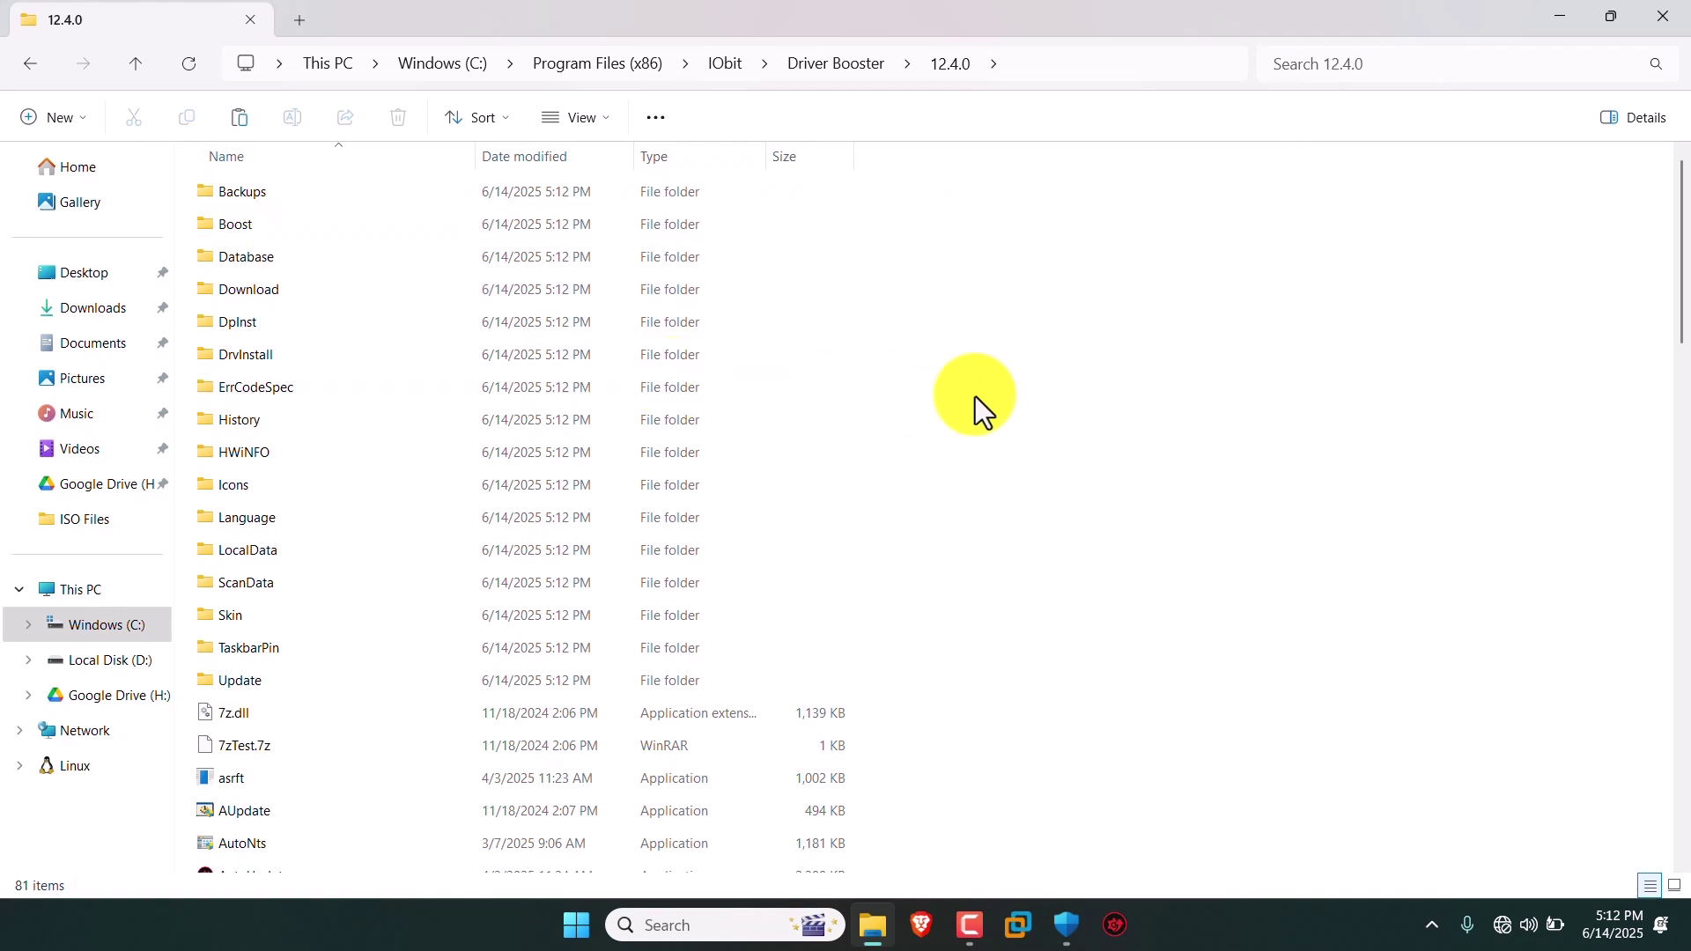
- Paste version.dll into the 12.4.0 folder with administrator permission and refresh the listing to 82 items
key(ctrl+v)
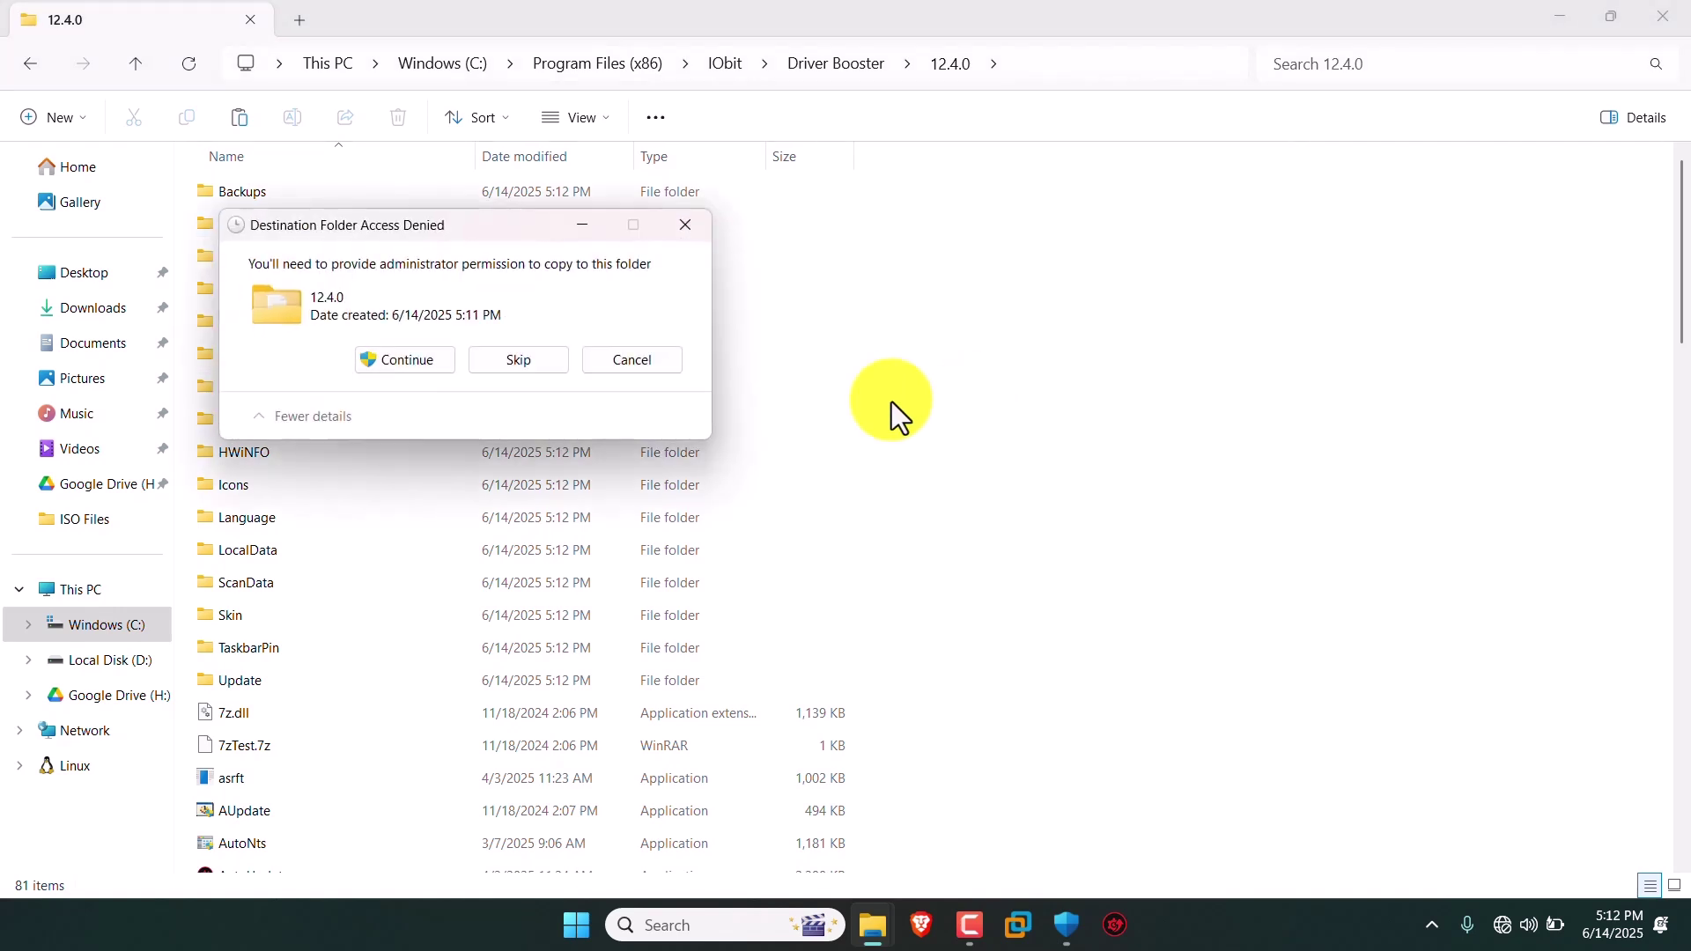
click(385, 358)
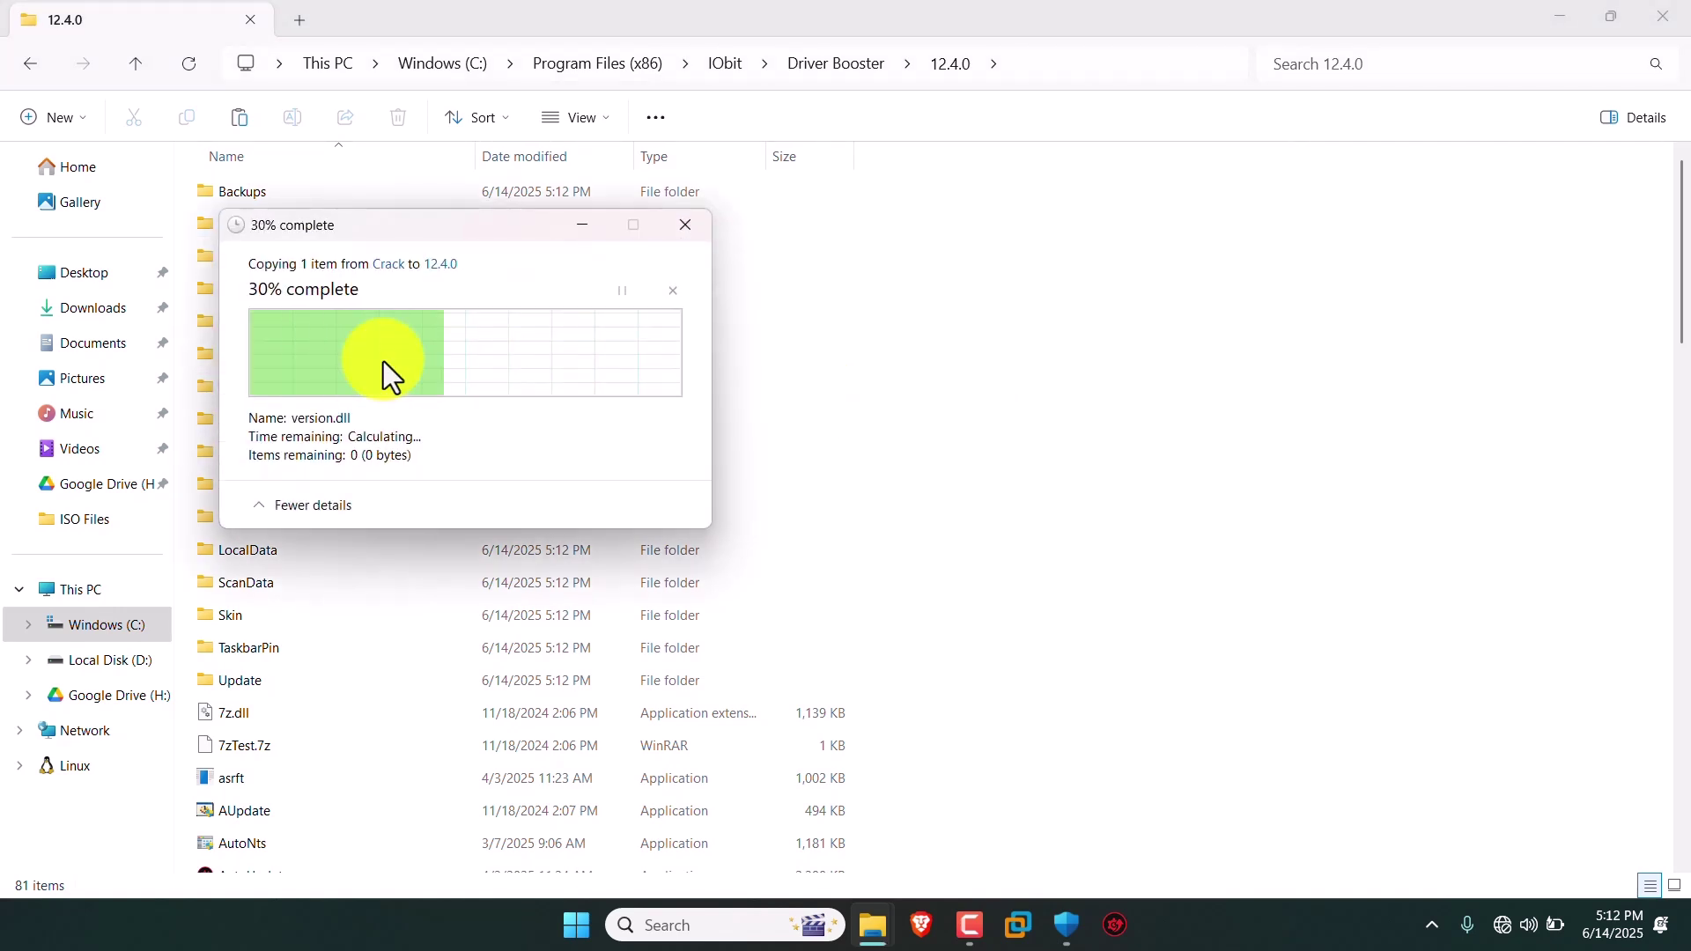
right_click(1361, 680)
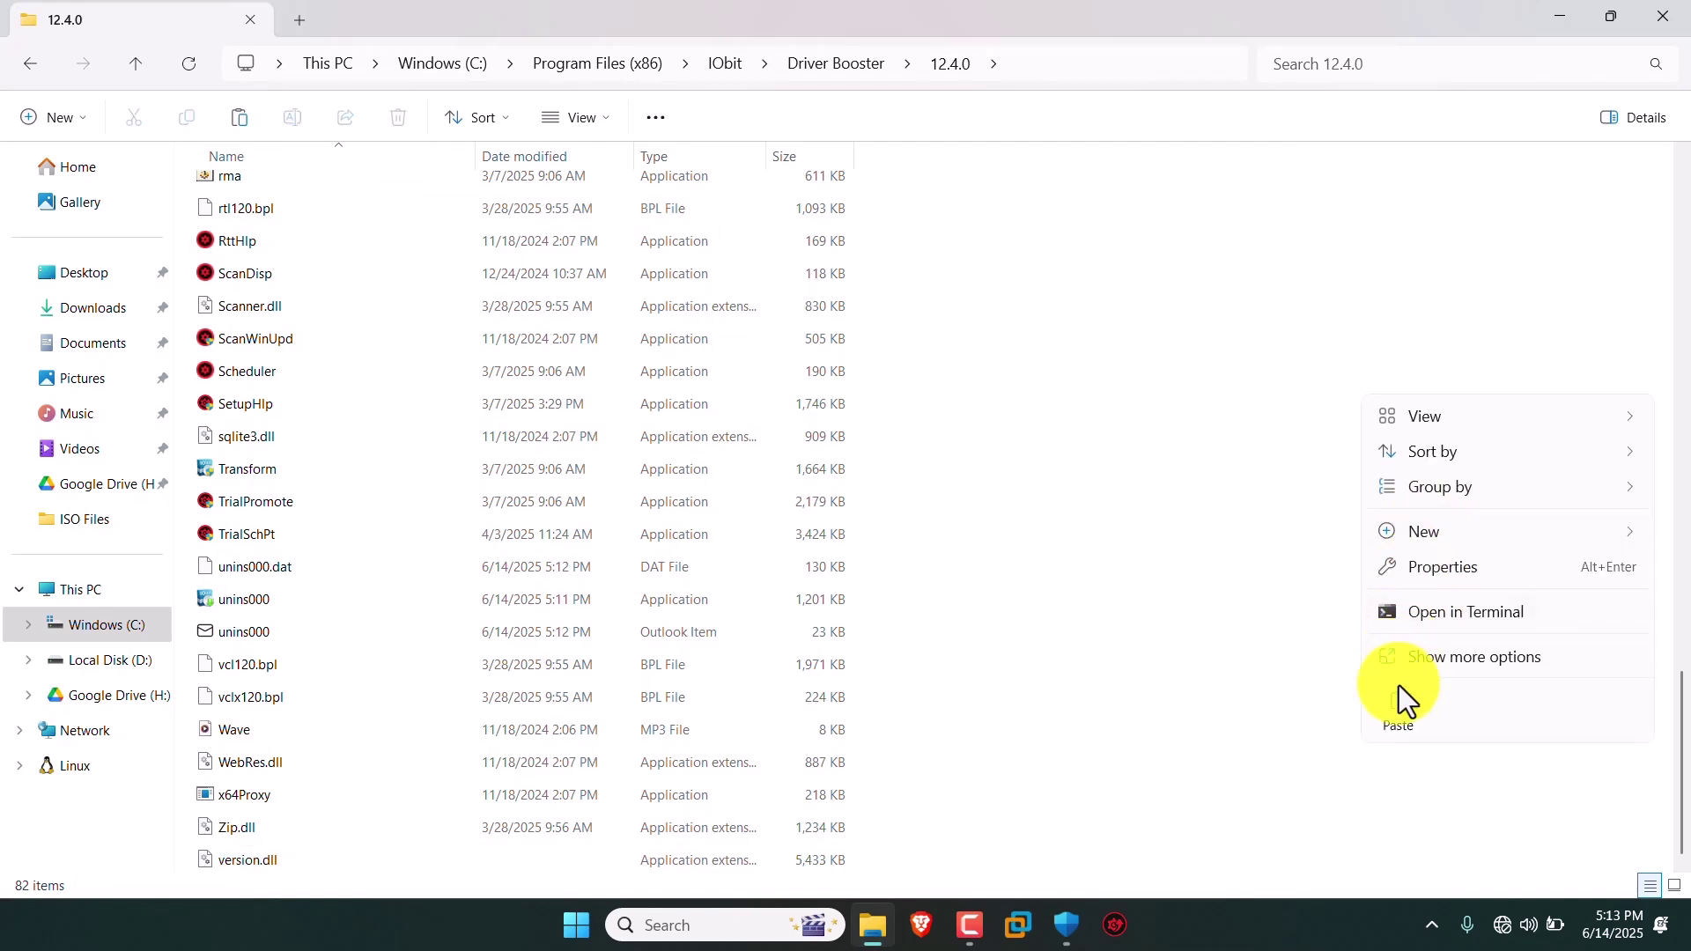
click(1442, 656)
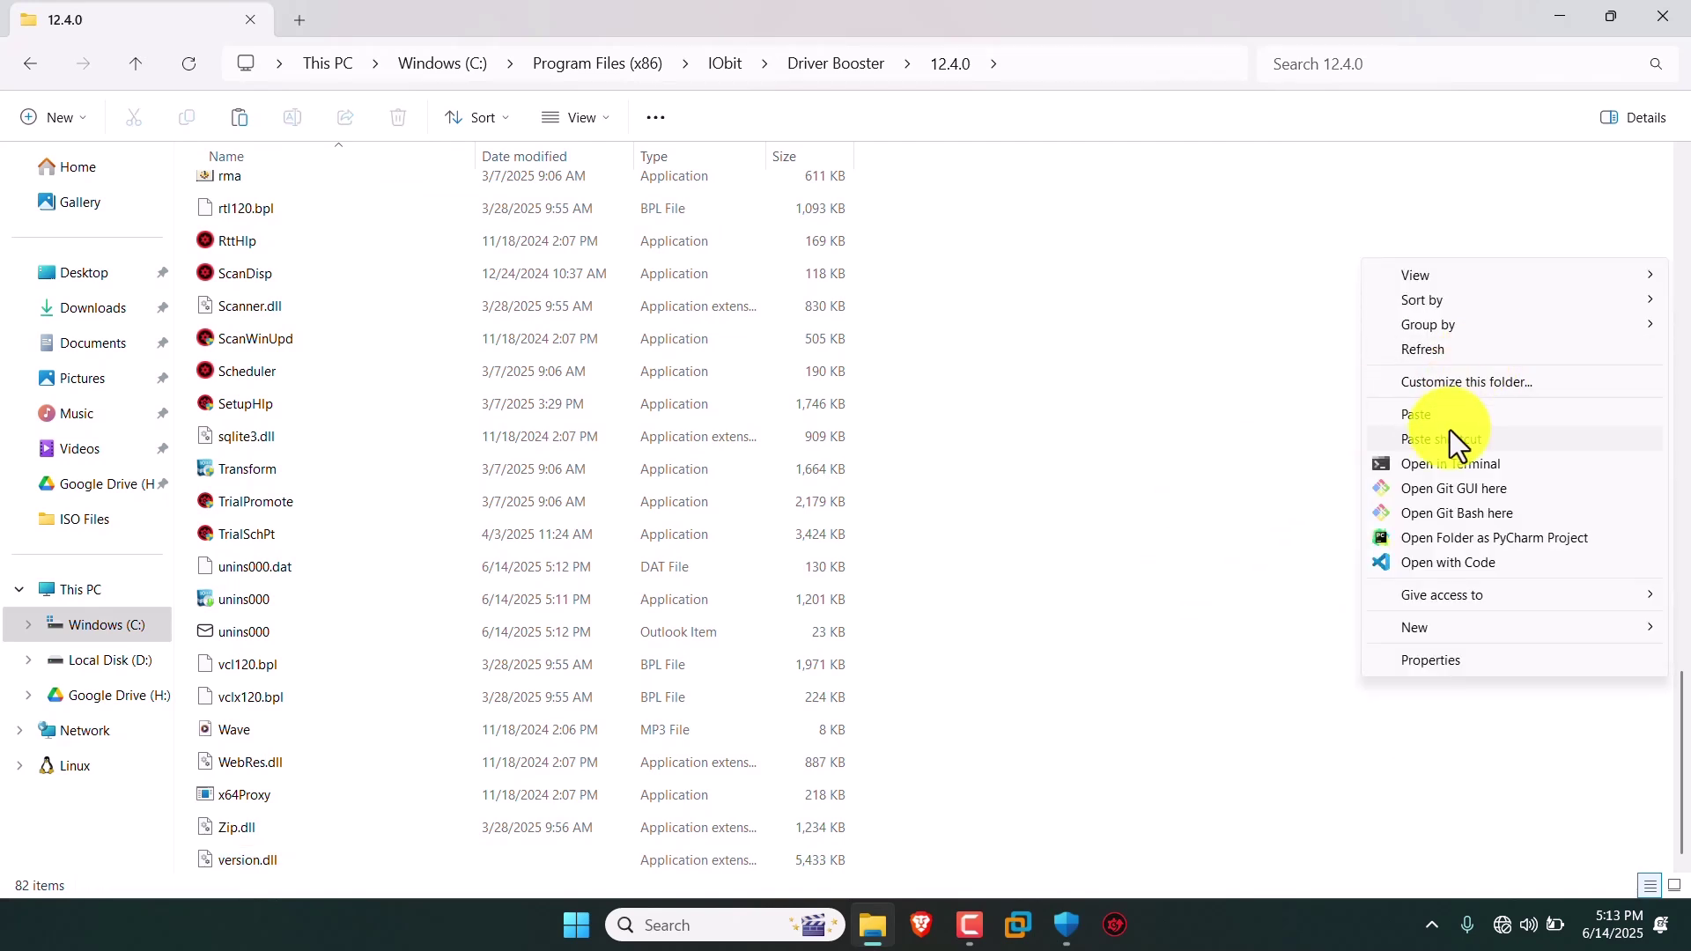
click(1475, 353)
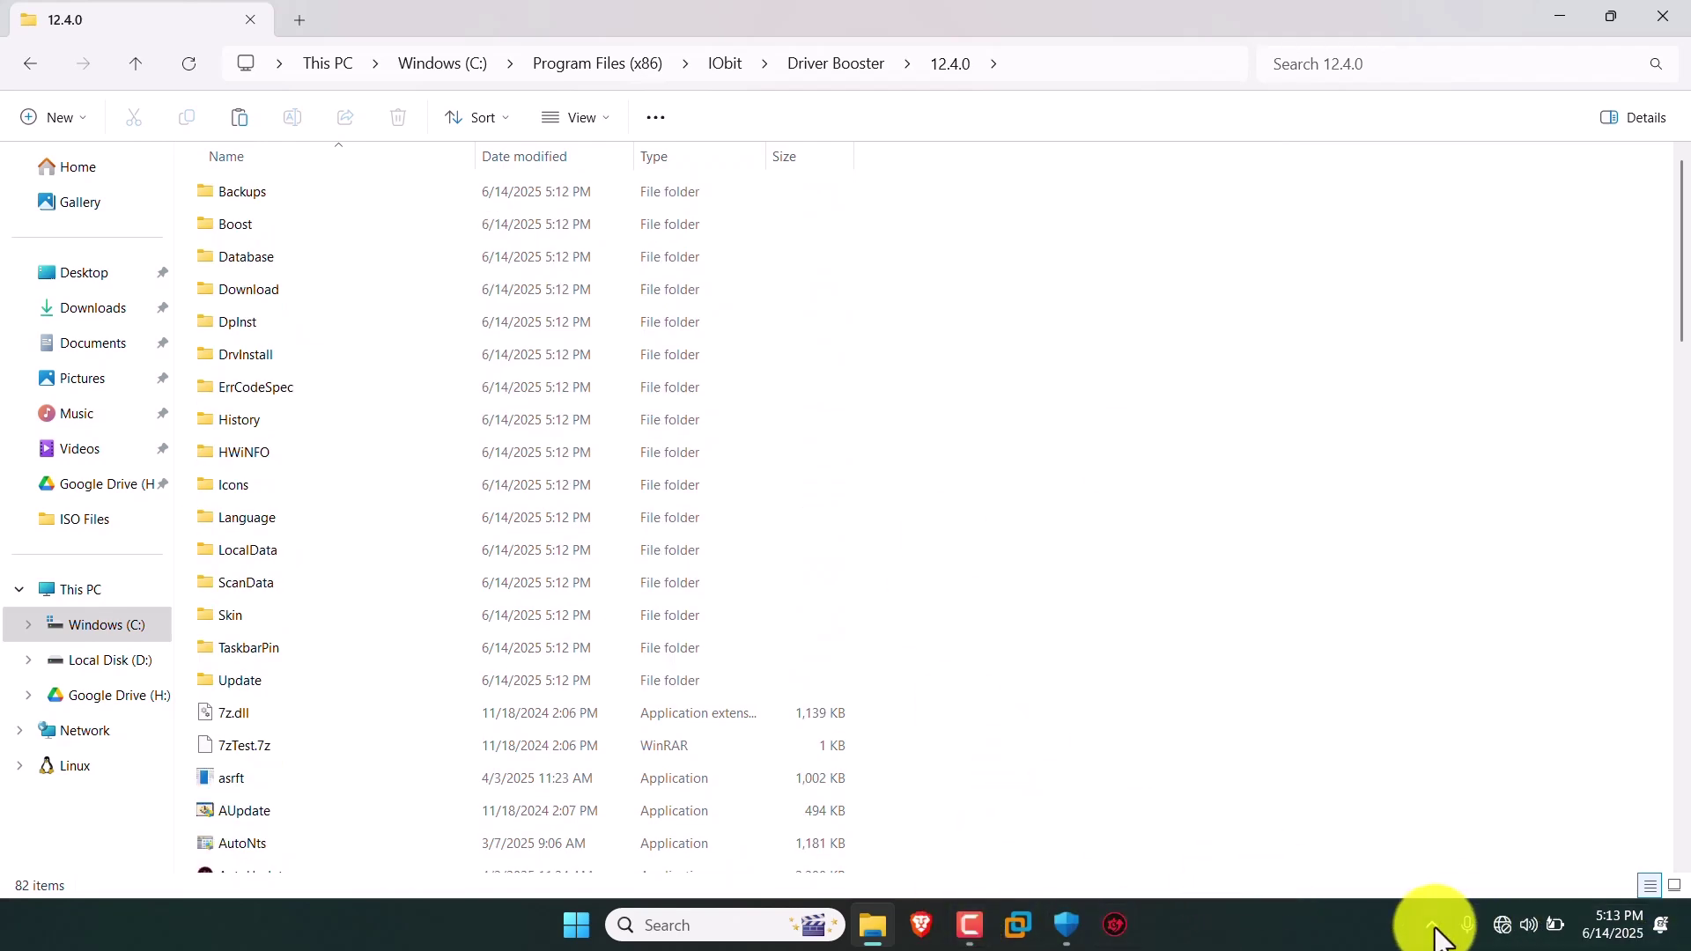
- Close File Explorer and delete the extracted IObit folder from the desktop
click(1664, 16)
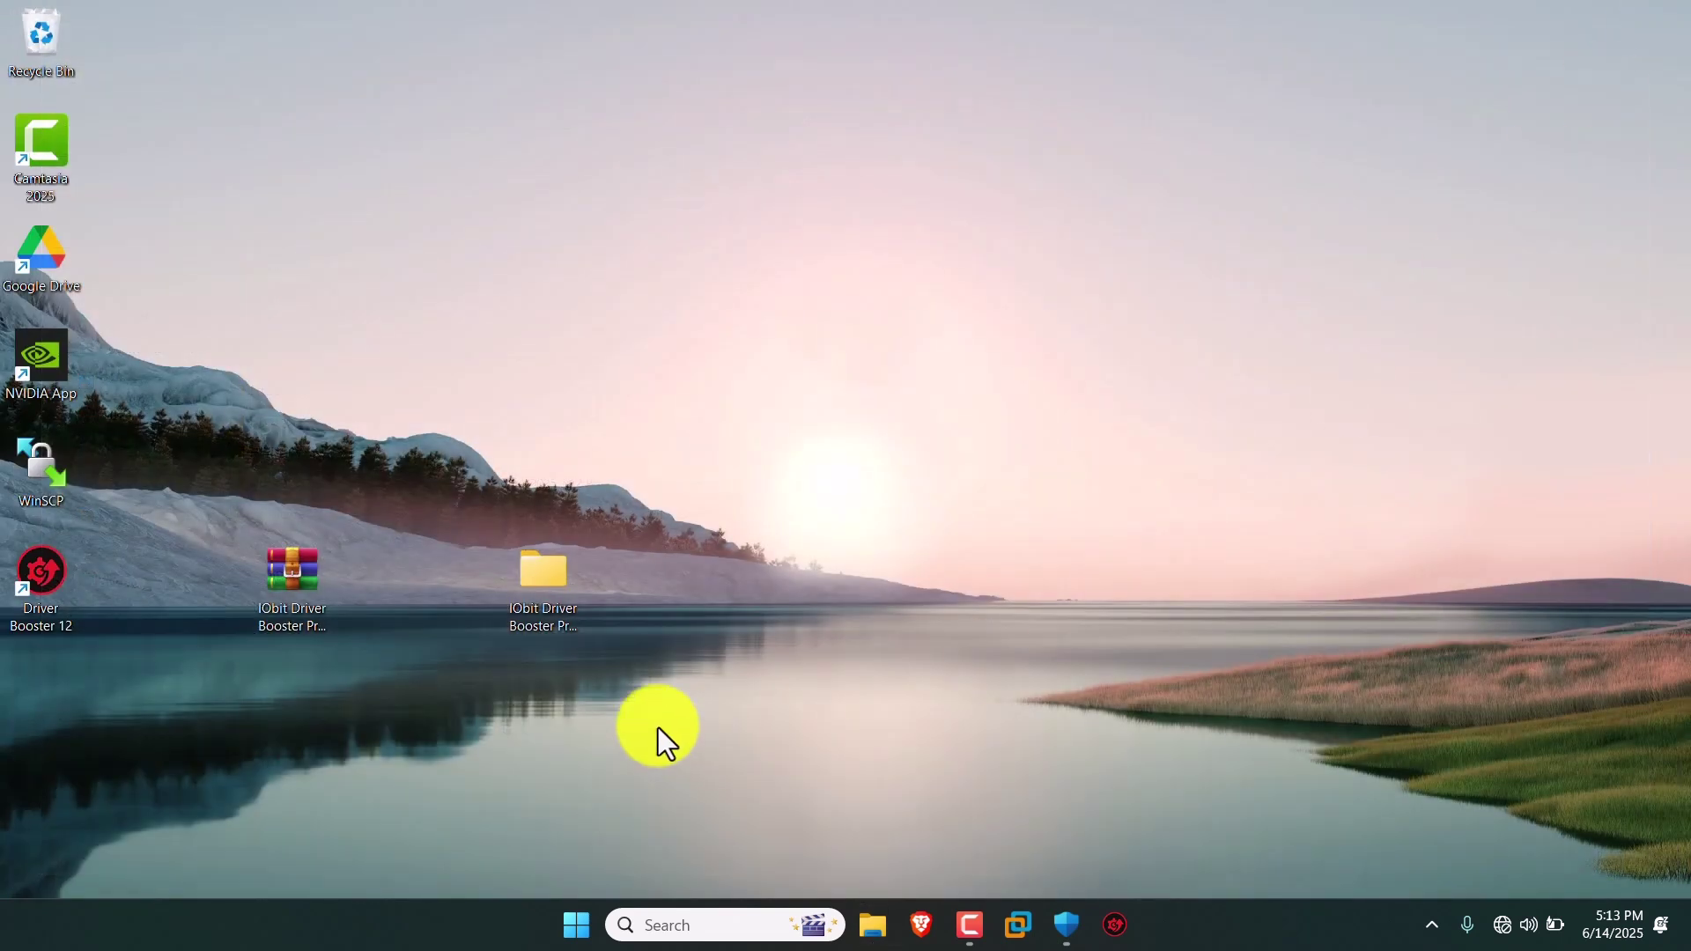
click(565, 604)
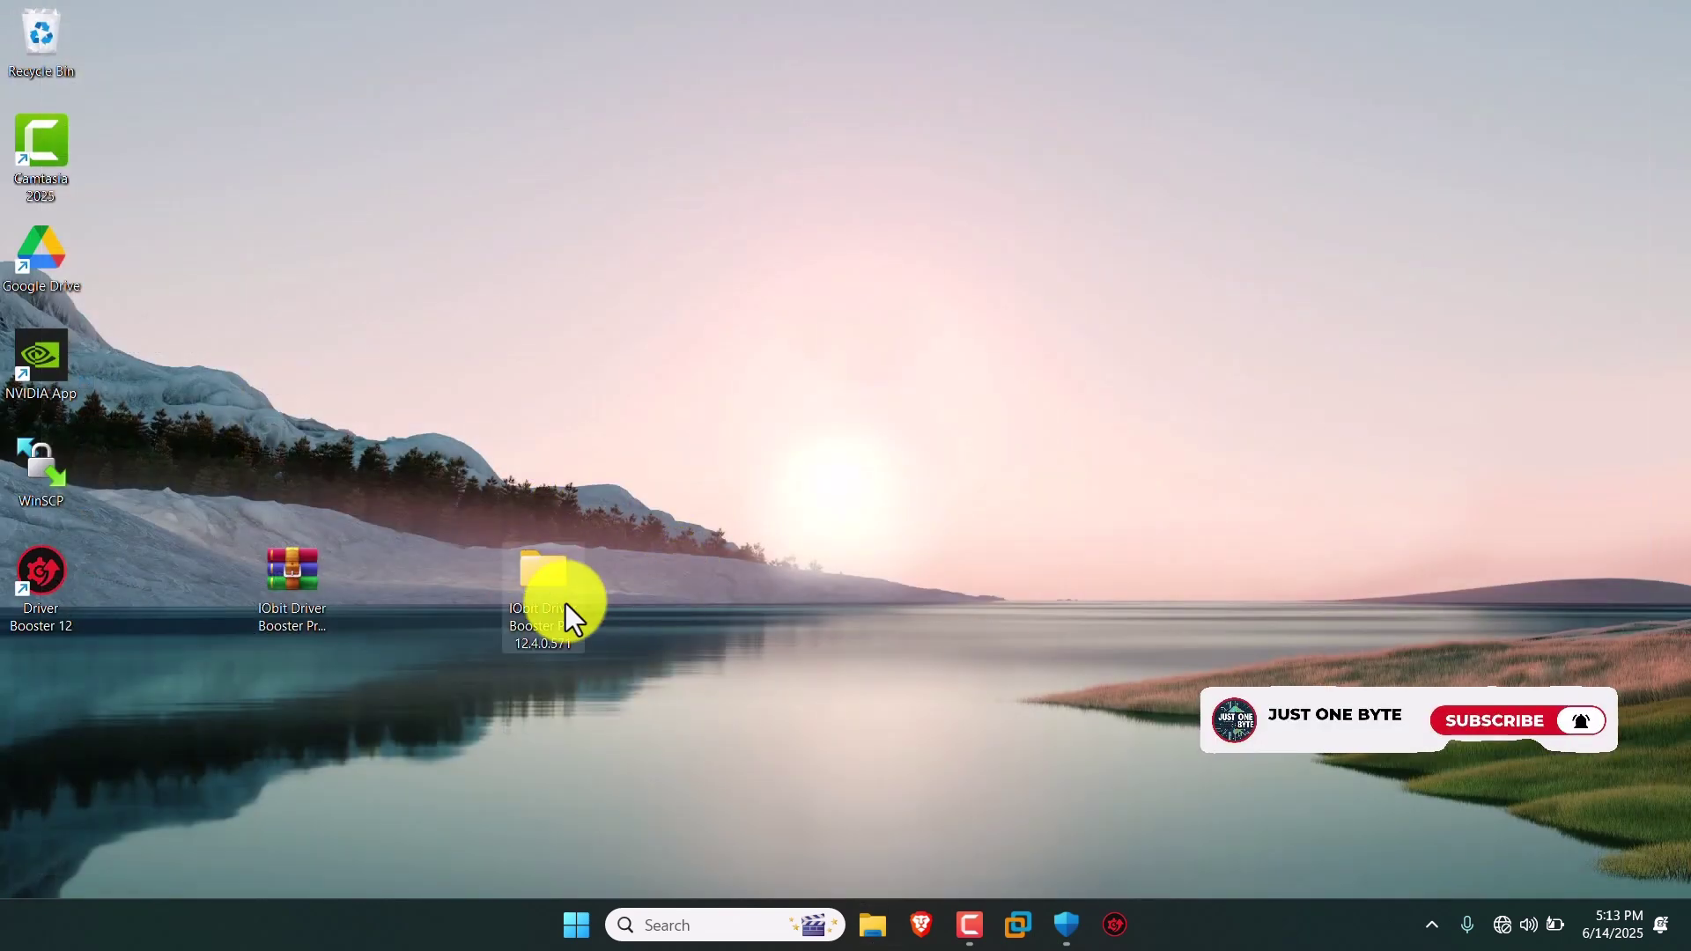
key(Delete)
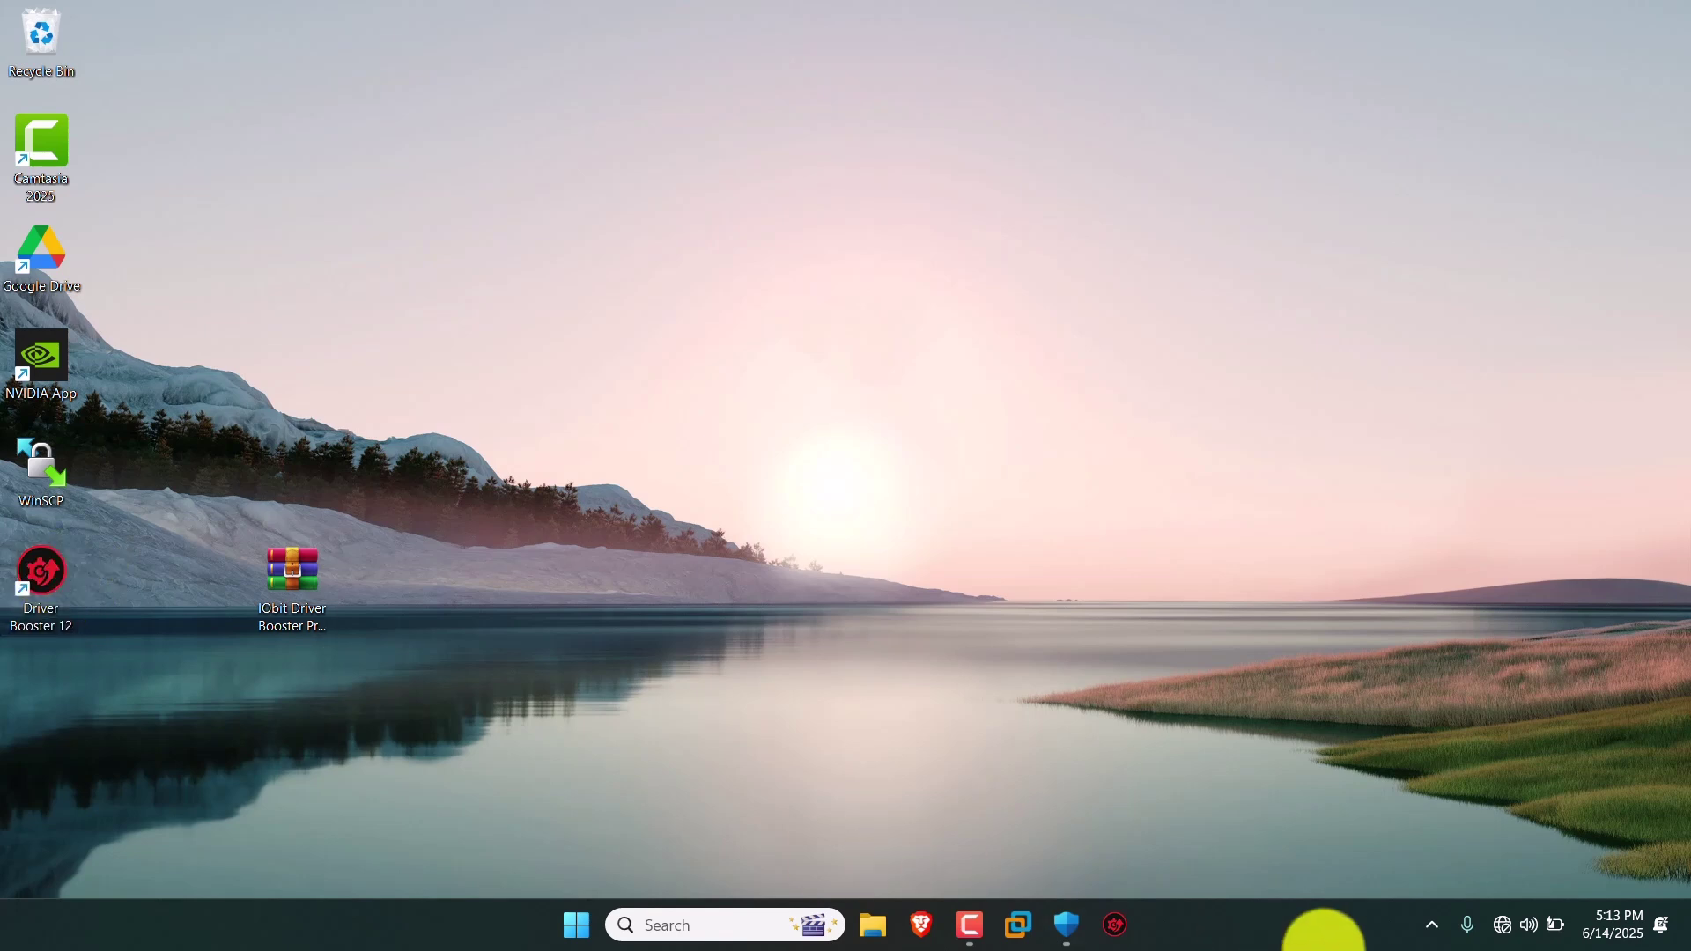
- Turn Wi-Fi back on from Quick Settings and bring up the Driver Booster window
click(1499, 923)
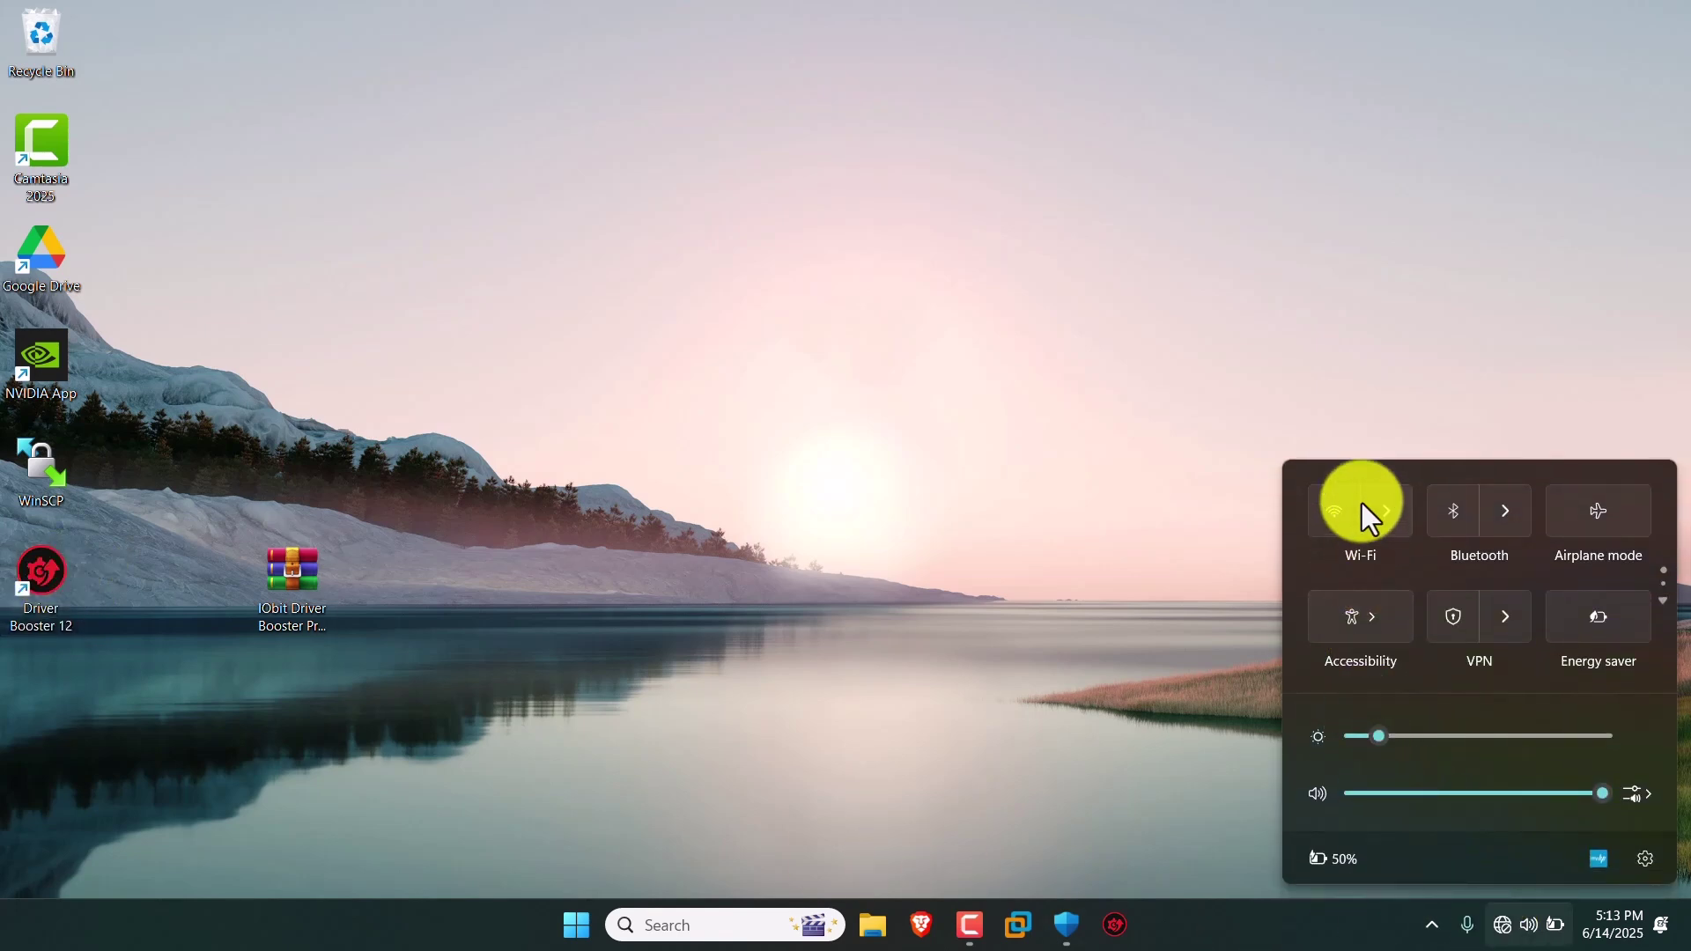
click(1350, 512)
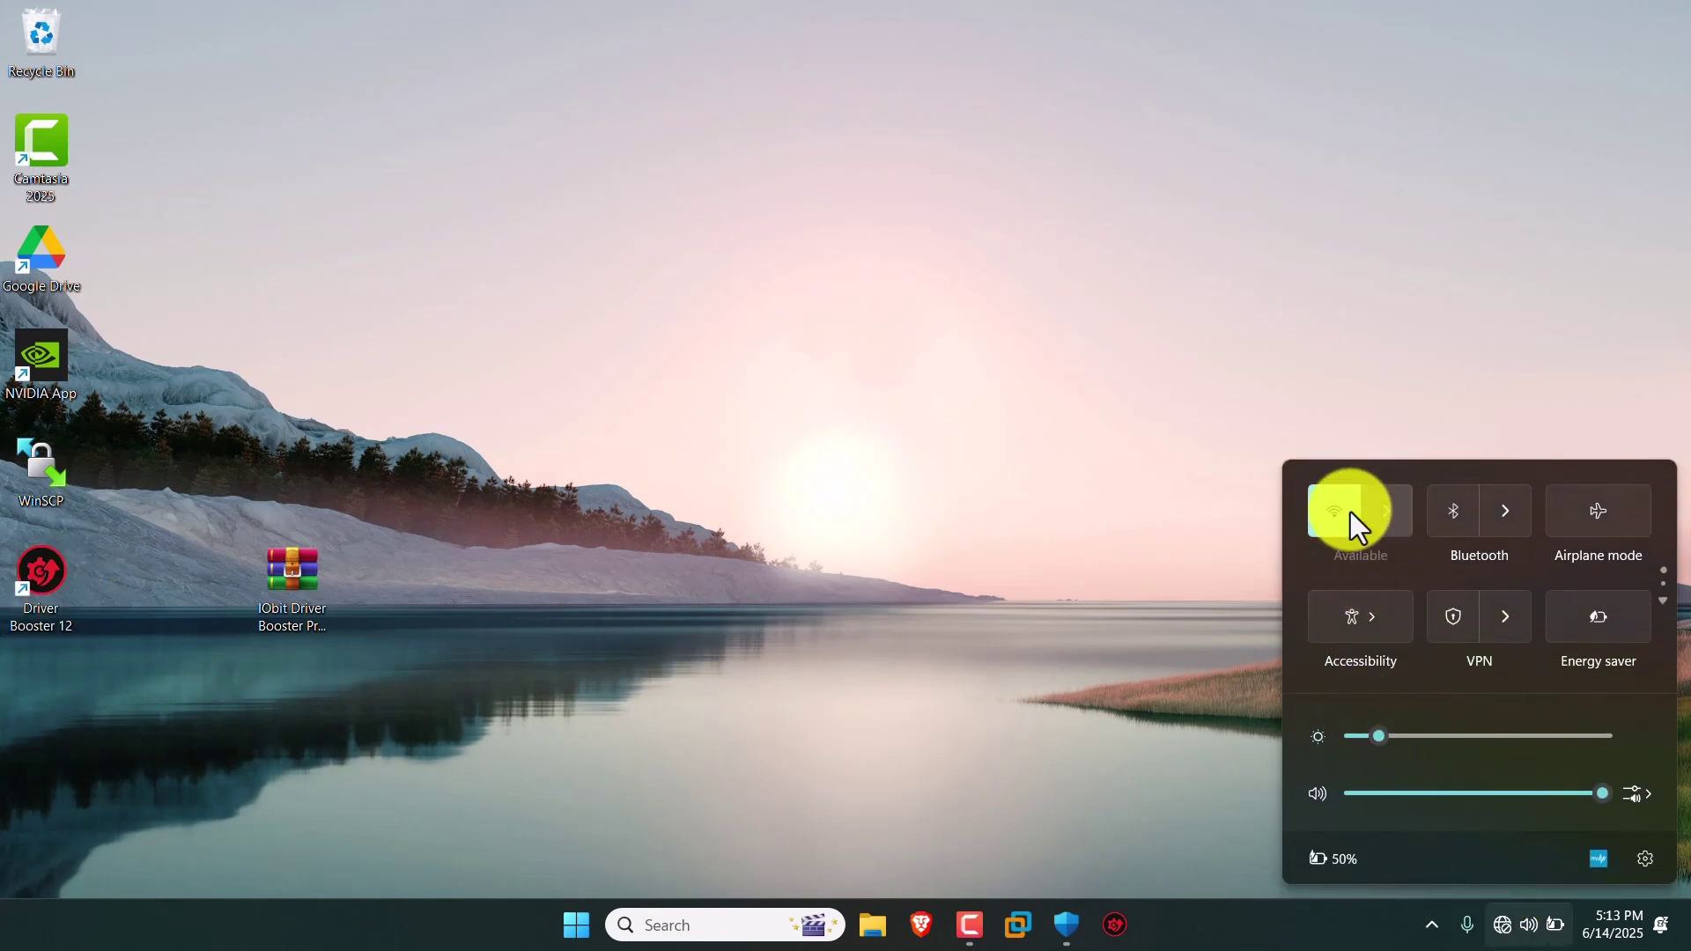
click(1103, 947)
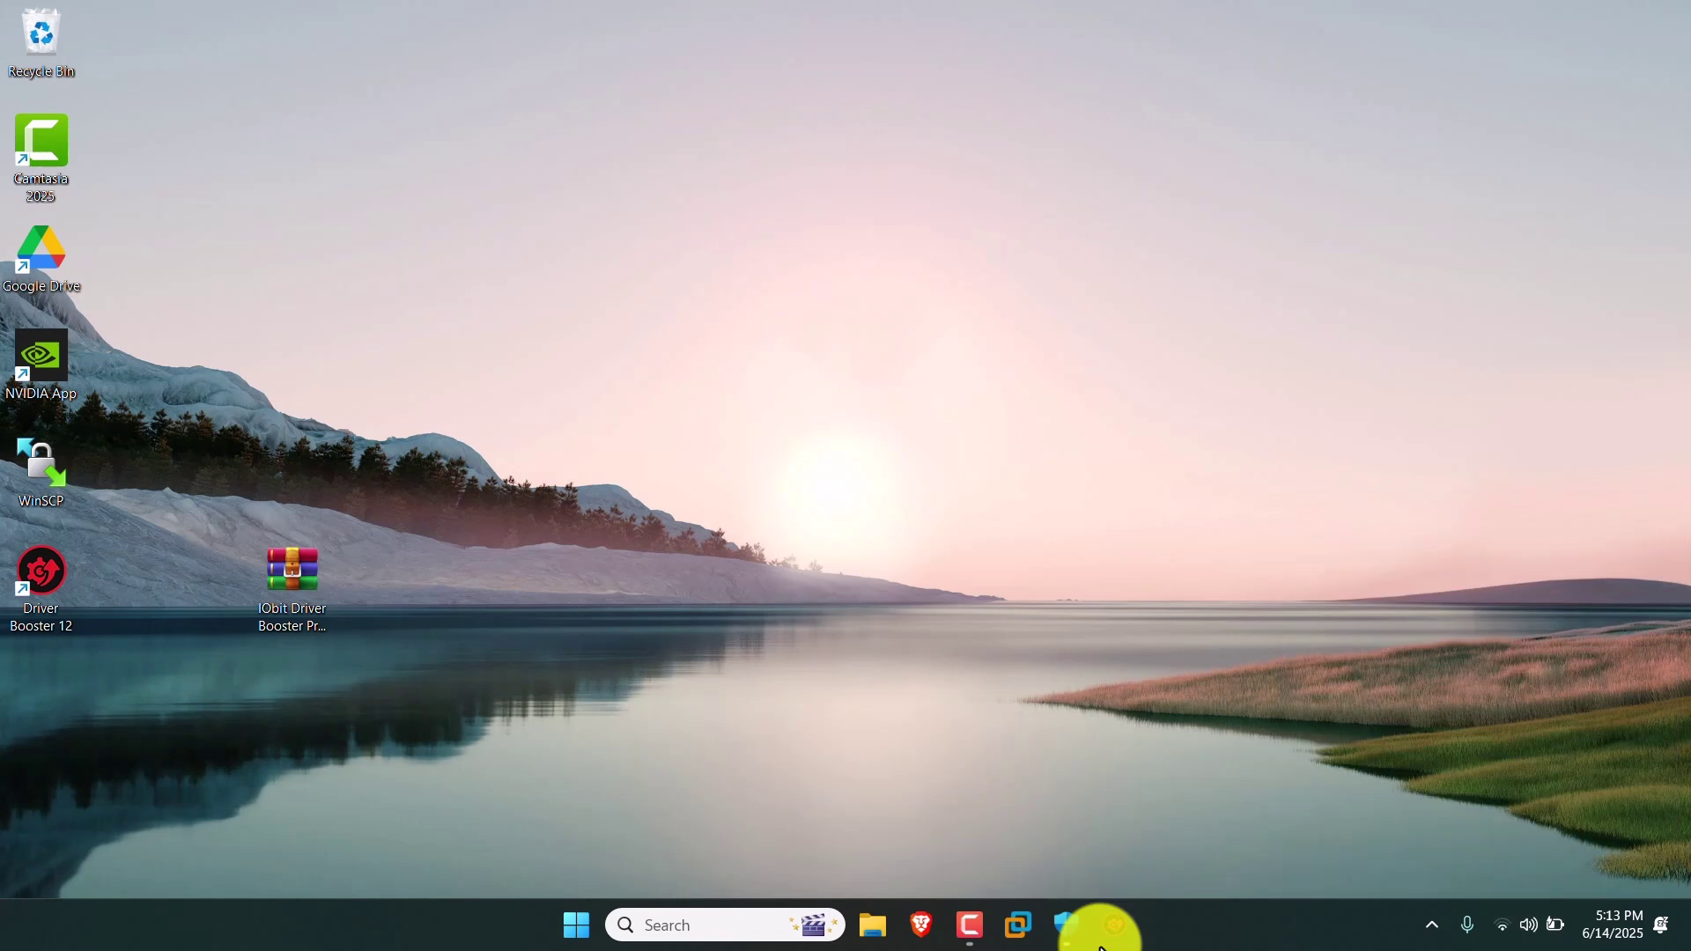
click(1103, 948)
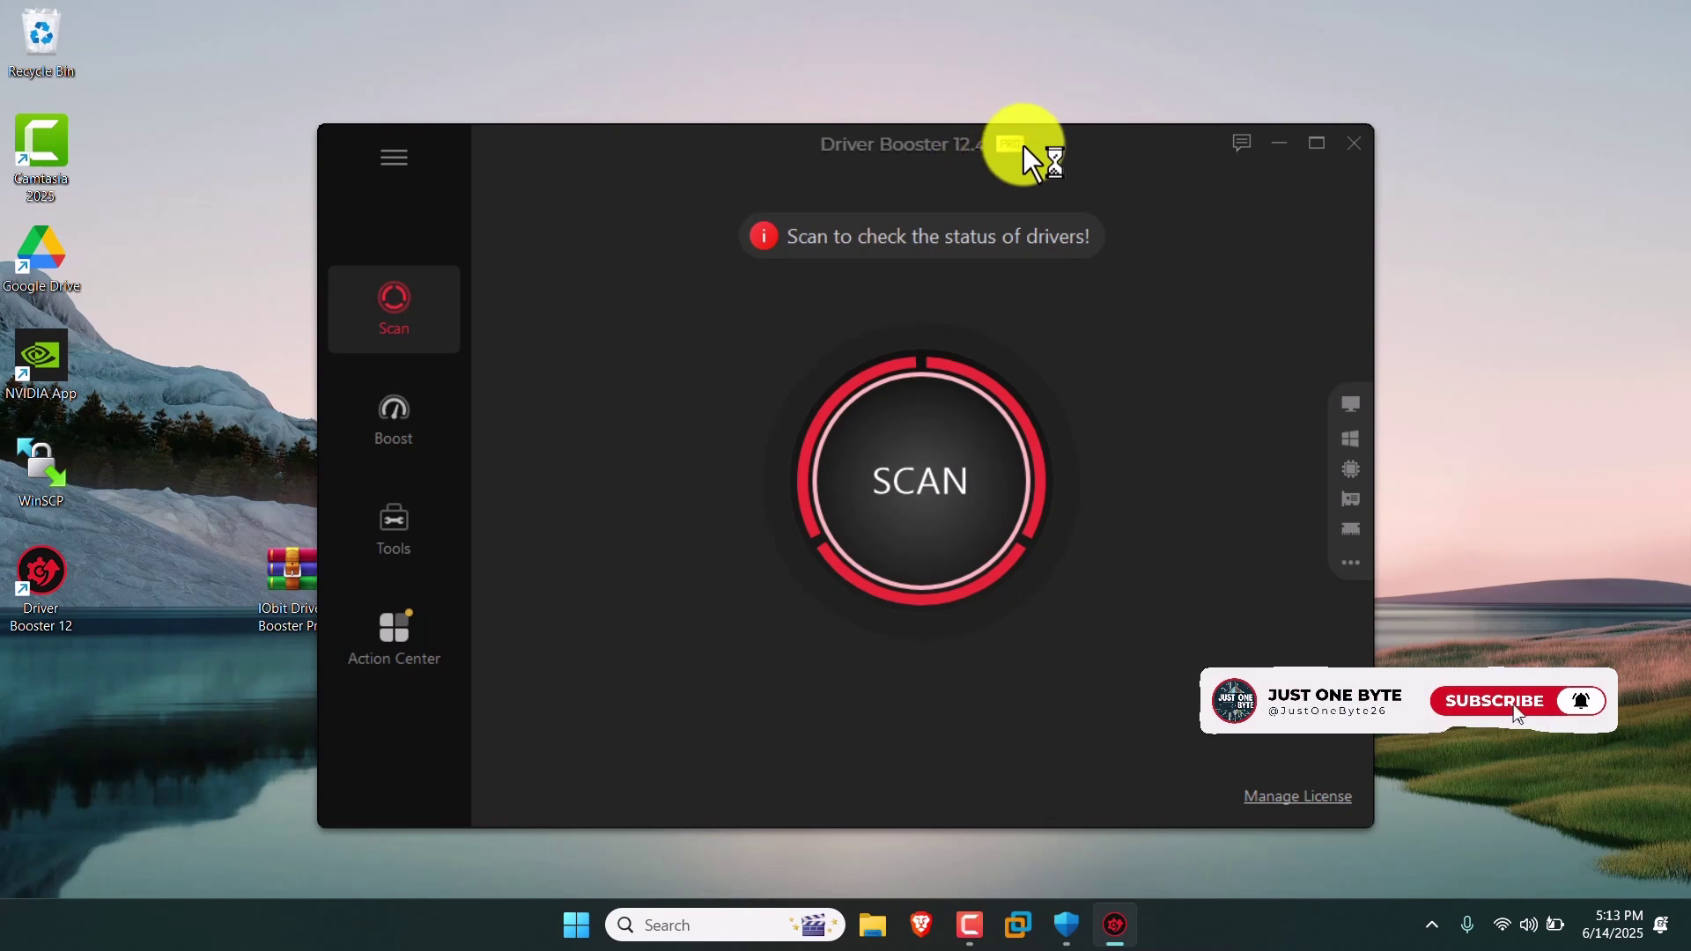
- Start a scan for outdated drivers in Driver Booster 12.4 Pro
click(948, 430)
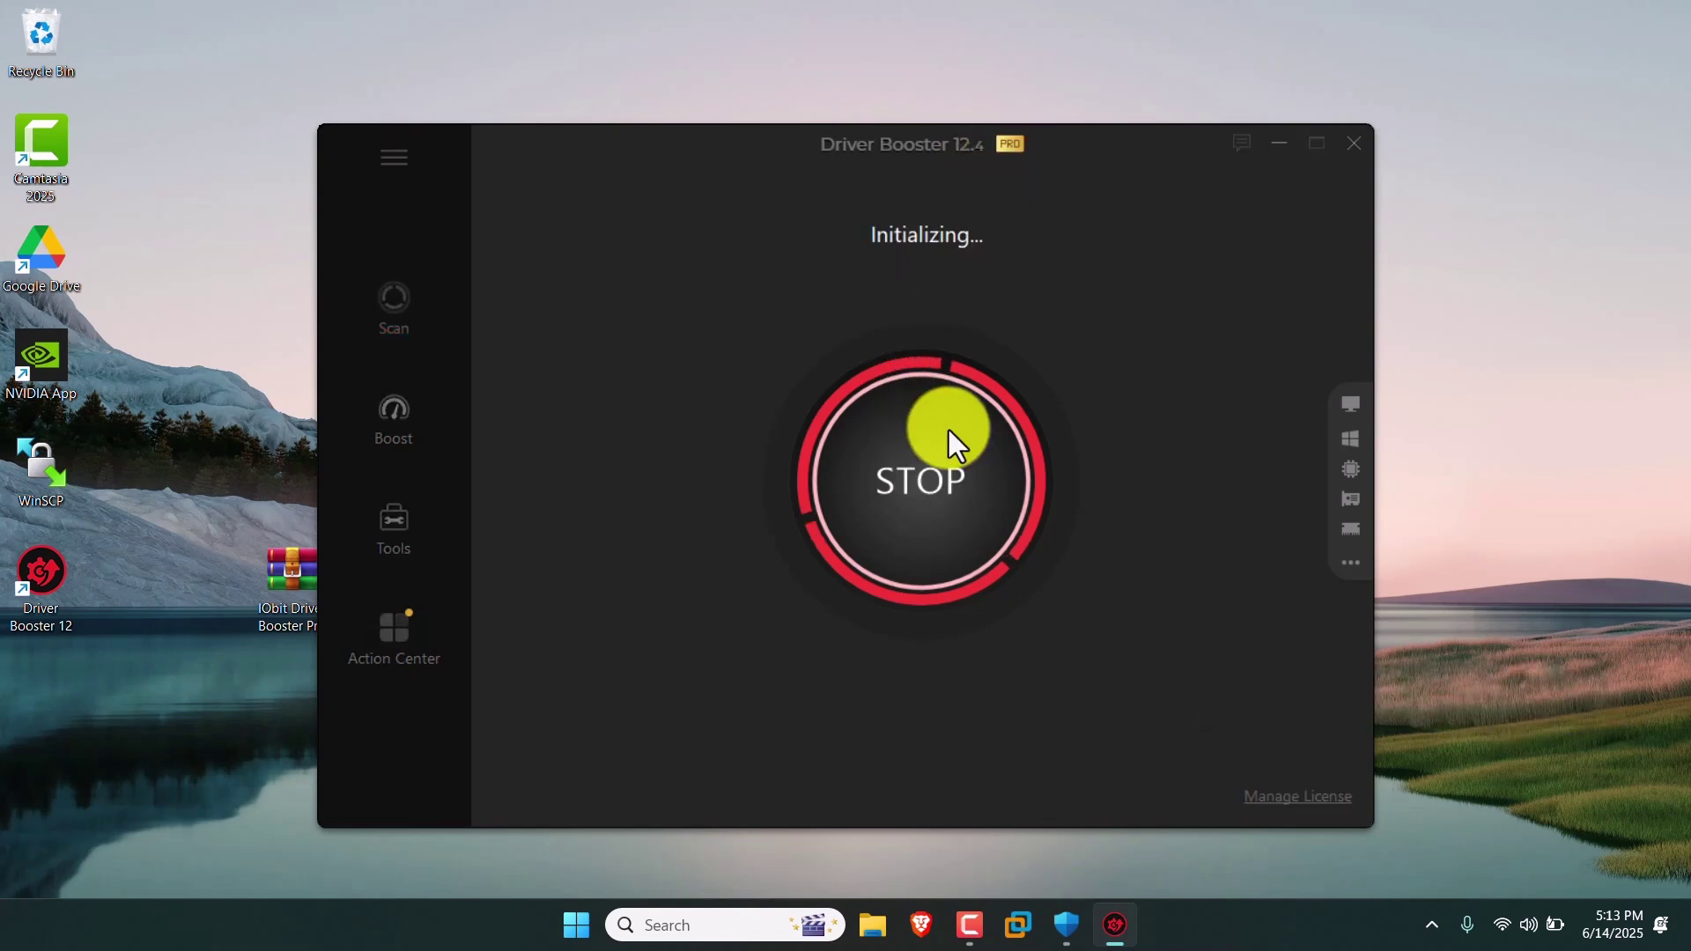